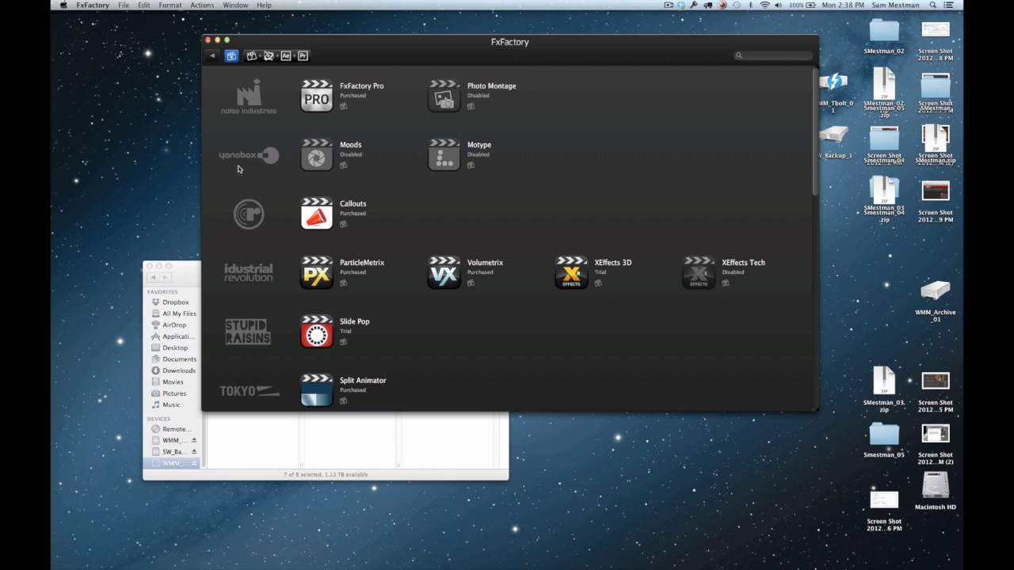
Open FxFactory Preferences on the Products tab and scroll through the installed products and their statuses
{"action": "scroll", "coordinate": [239, 192], "scroll_direction": "down", "scroll_amount": 5}
{"action": "scroll", "coordinate": [238, 192], "scroll_direction": "down", "scroll_amount": 20}
{"action": "scroll", "coordinate": [239, 192], "scroll_direction": "up", "scroll_amount": 20}
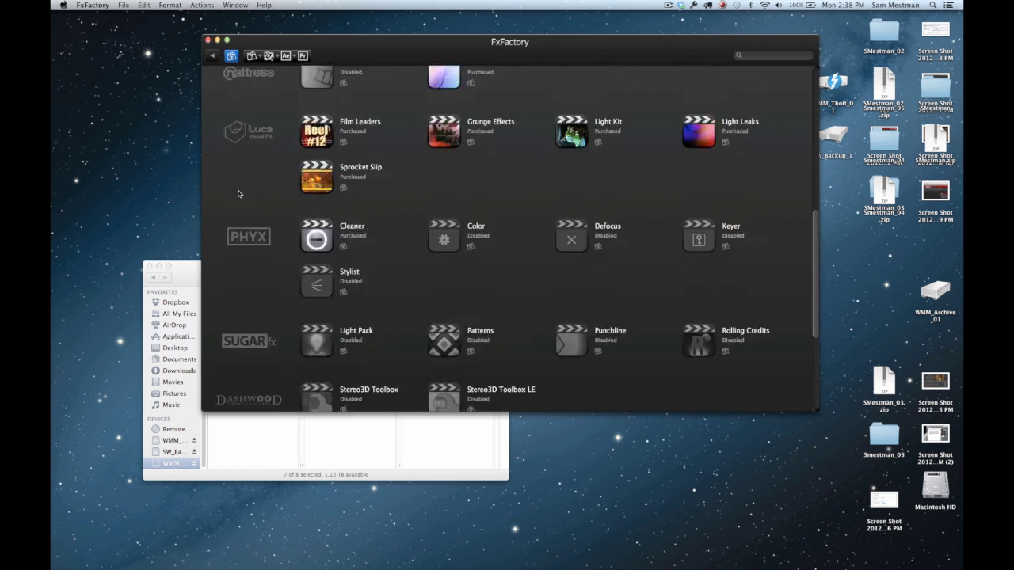
{"action": "left_click", "coordinate": [93, 6]}
{"action": "left_click", "coordinate": [98, 31]}
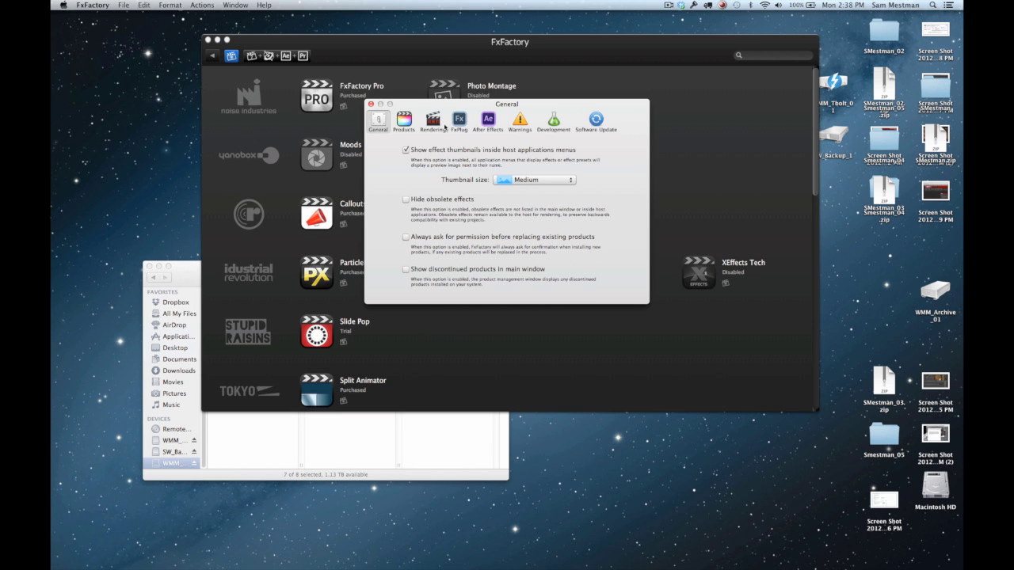
{"action": "left_click", "coordinate": [403, 120]}
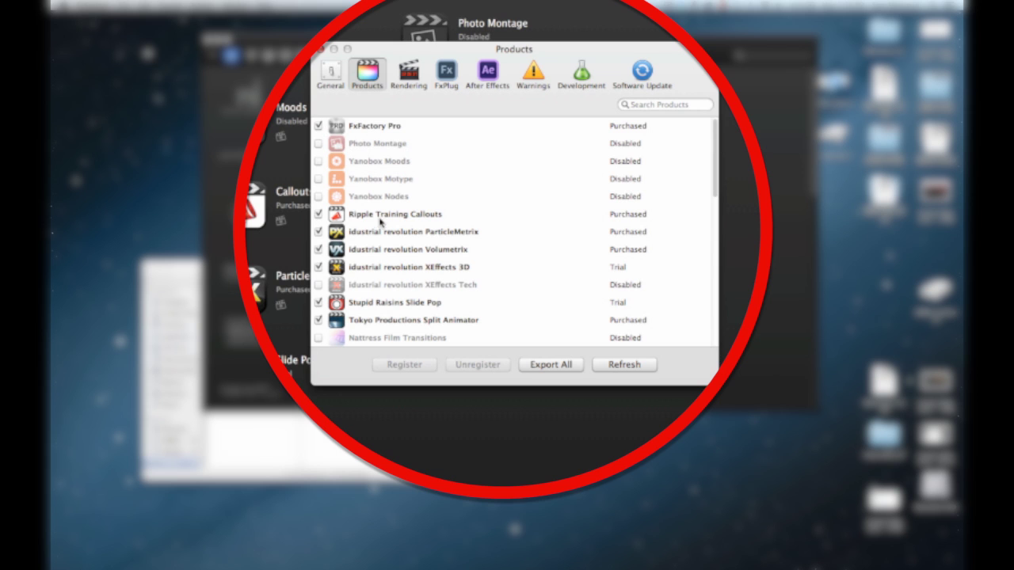
{"action": "scroll", "coordinate": [381, 238], "scroll_direction": "down", "scroll_amount": 4}
{"action": "scroll", "coordinate": [382, 239], "scroll_direction": "down", "scroll_amount": 6}
{"action": "scroll", "coordinate": [383, 239], "scroll_direction": "down", "scroll_amount": 13}
{"action": "scroll", "coordinate": [383, 237], "scroll_direction": "up", "scroll_amount": 20}
{"action": "left_click", "coordinate": [406, 75]}
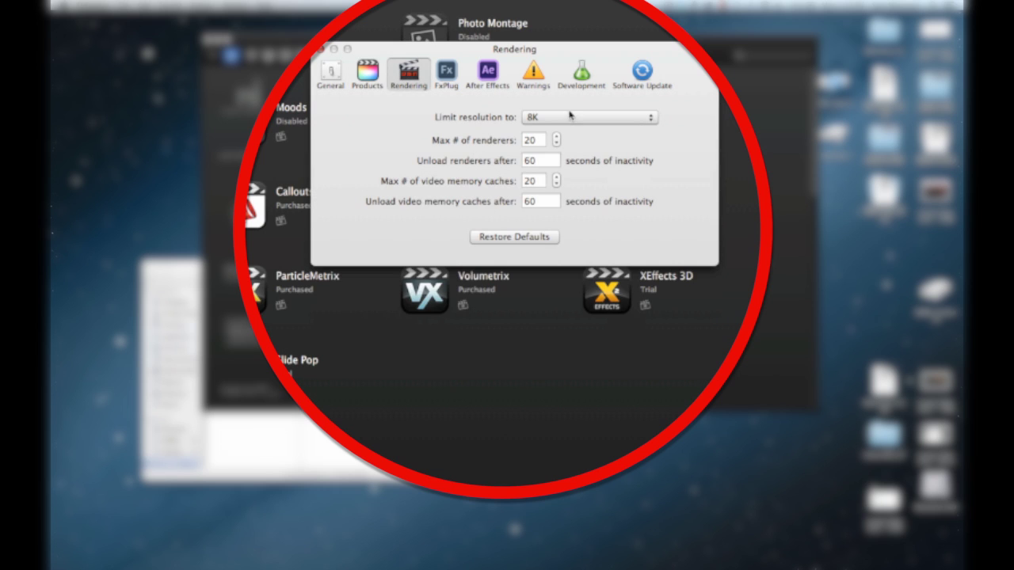
{"action": "left_click", "coordinate": [561, 120]}
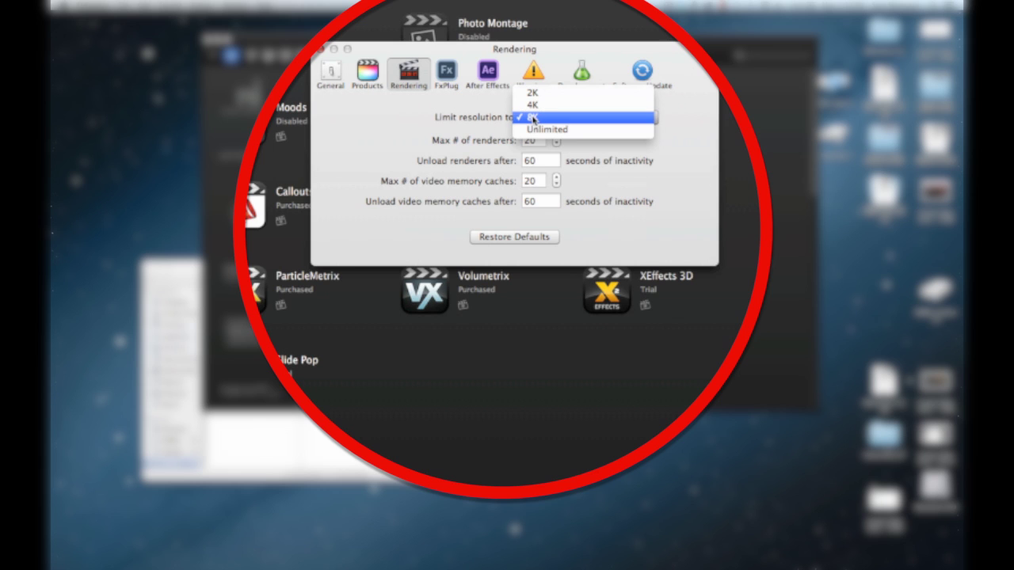
{"action": "left_click", "coordinate": [533, 119]}
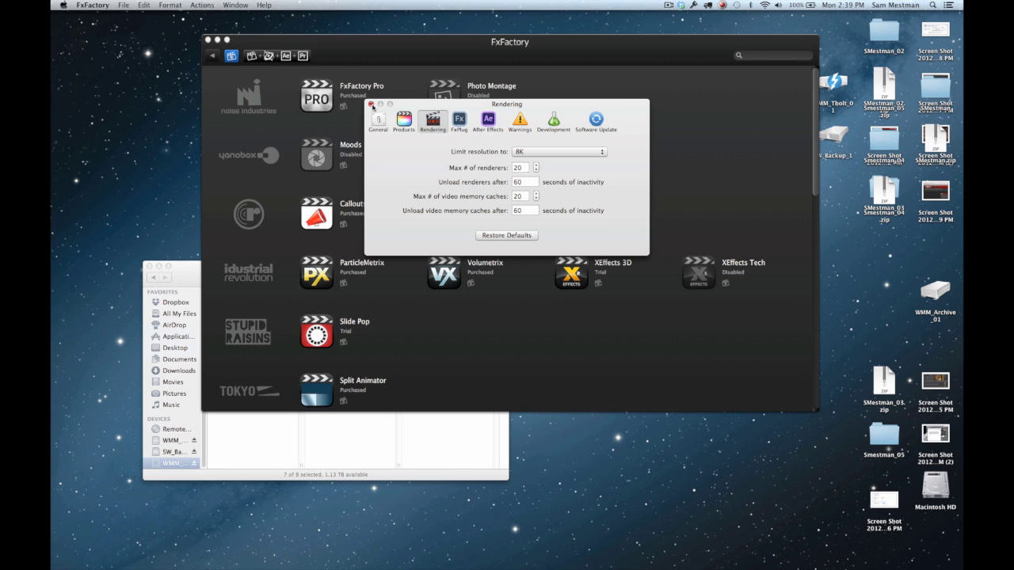
Return to FxFactory's list of installed products
{"action": "left_click", "coordinate": [405, 122]}
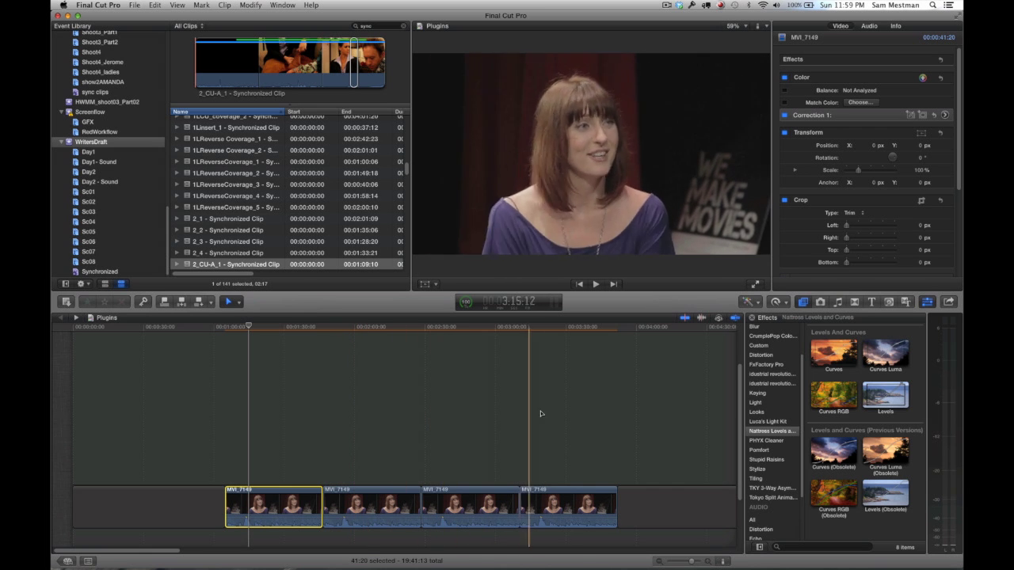
Open Correction 1's exposure controls, try the shadows, midtones and highlights pucks, then reset them to 0%
{"action": "left_click", "coordinate": [275, 418]}
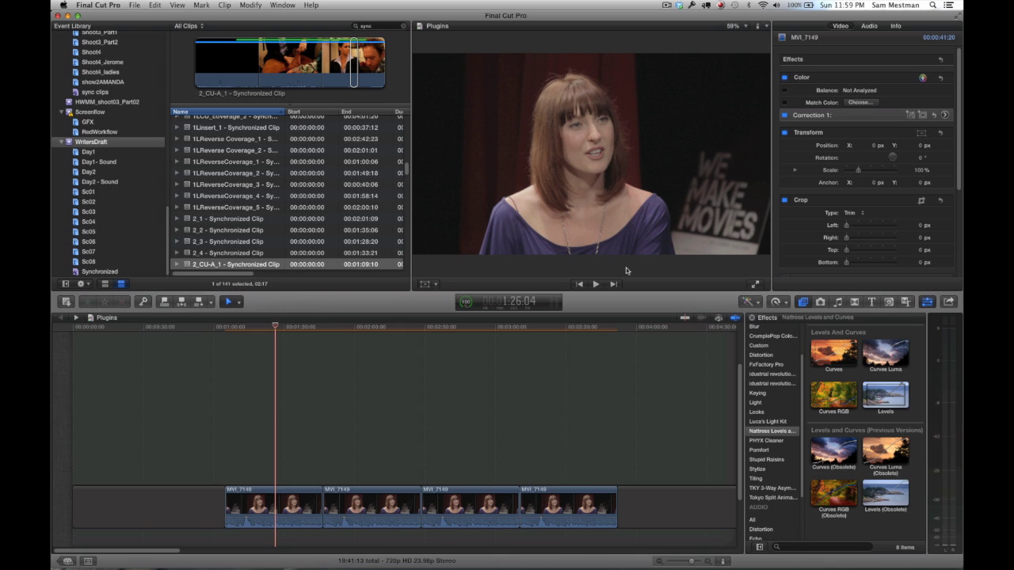
{"action": "left_click", "coordinate": [945, 118]}
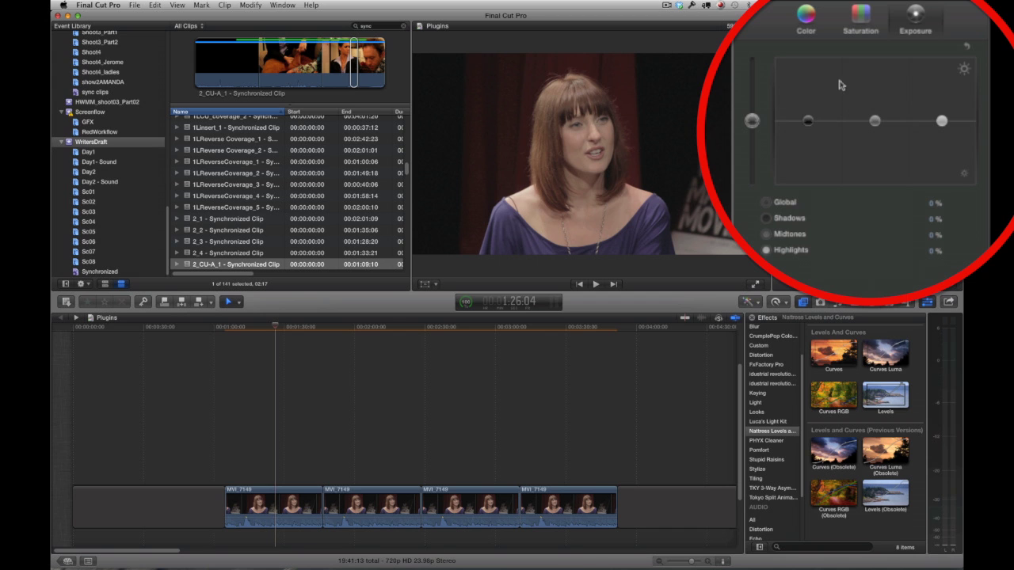
{"action": "mouse_move", "coordinate": [808, 121]}
{"action": "left_mouse_down"}
{"action": "mouse_move", "coordinate": [807, 138]}
{"action": "mouse_move", "coordinate": [808, 124]}
{"action": "left_mouse_up"}
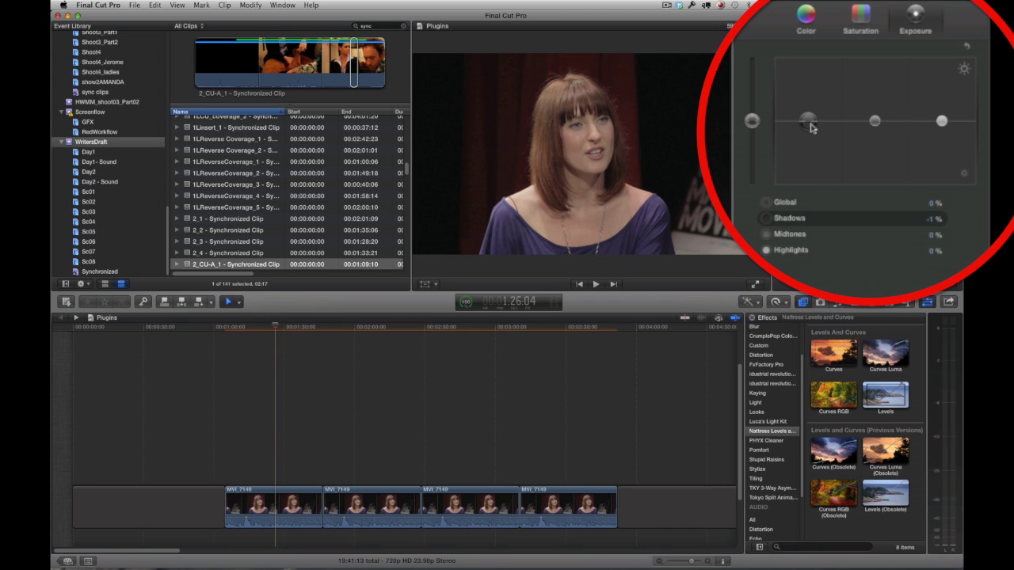
{"action": "mouse_move", "coordinate": [875, 121]}
{"action": "left_mouse_down"}
{"action": "mouse_move", "coordinate": [875, 130]}
{"action": "mouse_move", "coordinate": [875, 111]}
{"action": "left_mouse_up"}
{"action": "mouse_move", "coordinate": [941, 122]}
{"action": "left_mouse_down"}
{"action": "mouse_move", "coordinate": [941, 107]}
{"action": "mouse_move", "coordinate": [941, 128]}
{"action": "left_mouse_up"}
{"action": "key", "text": "Delete"}
{"action": "key", "text": "Delete"}
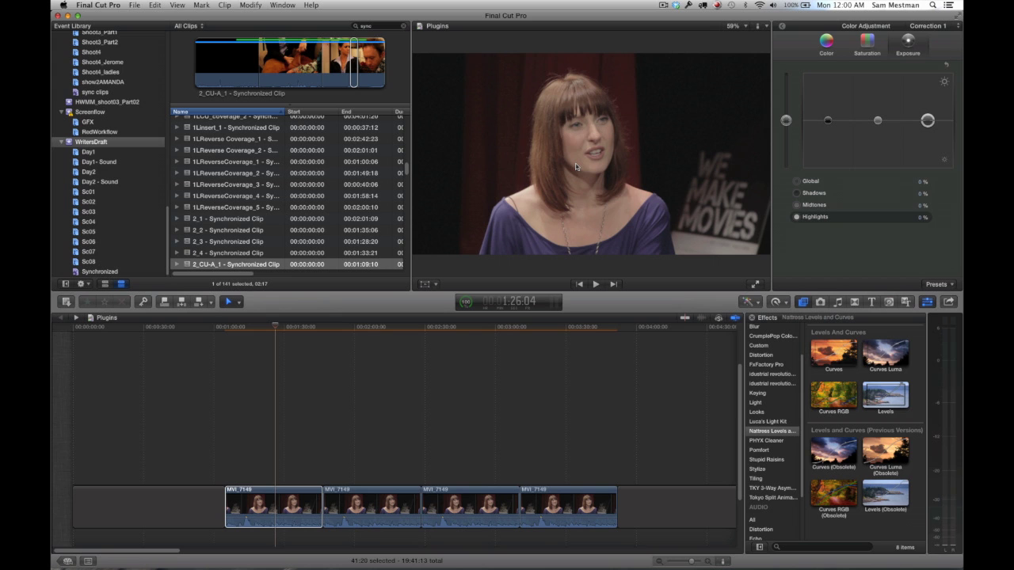
Apply the Nattress Curves effect to the first interview clip and show its settings
{"action": "left_click", "coordinate": [270, 327]}
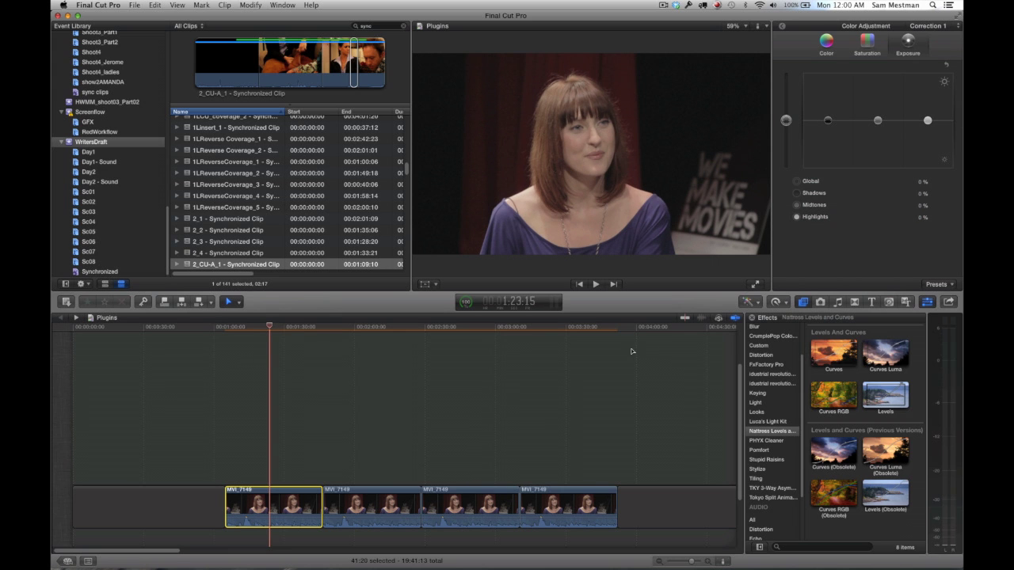
{"action": "left_click_drag", "start_coordinate": [826, 358], "coordinate": [271, 499]}
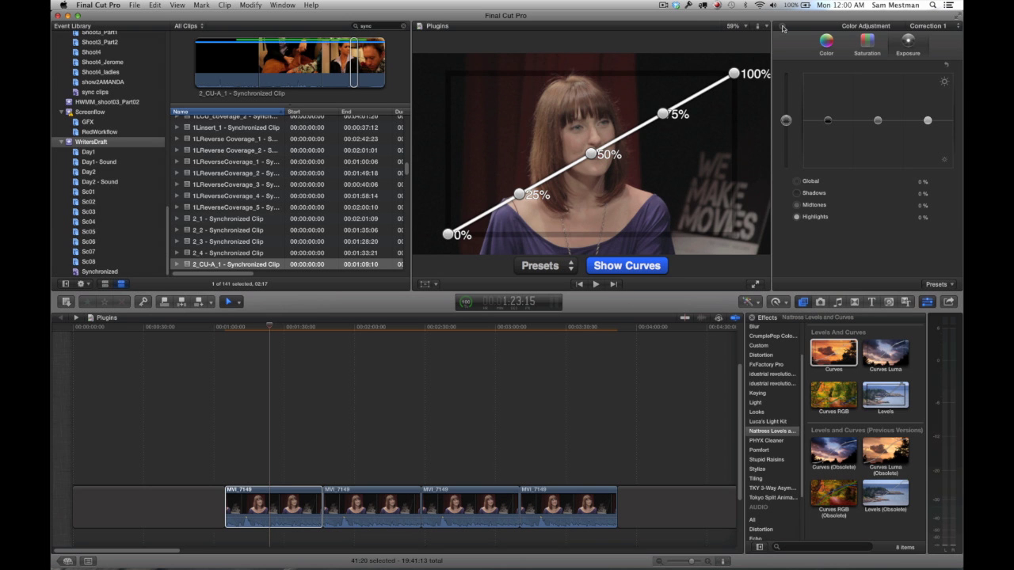
{"action": "left_click", "coordinate": [783, 29]}
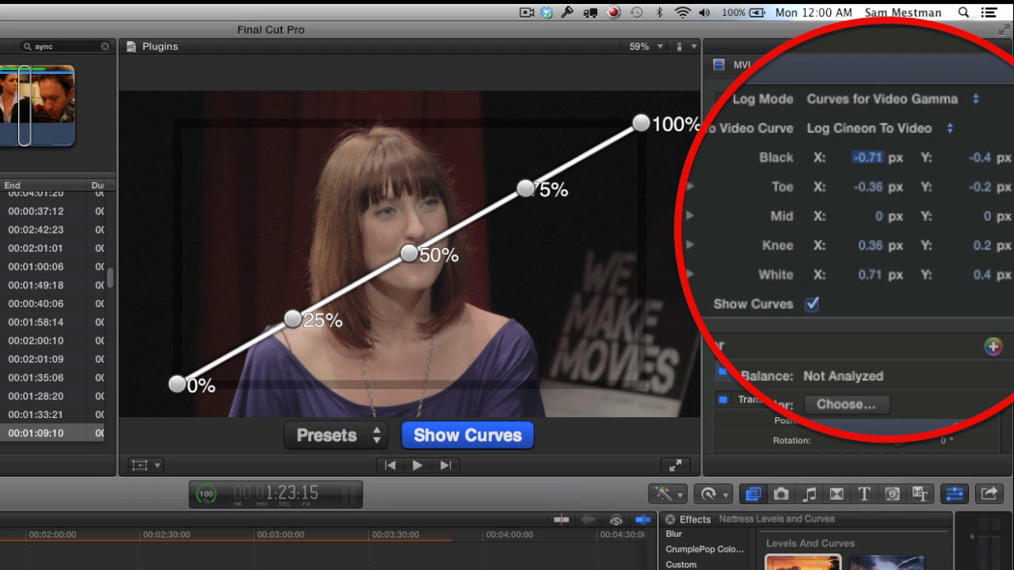
Pull the 25% toe point down and the 75% knee point up, then turn off Show Curves
{"action": "left_click", "coordinate": [291, 320]}
{"action": "left_click_drag", "start_coordinate": [290, 320], "coordinate": [298, 342]}
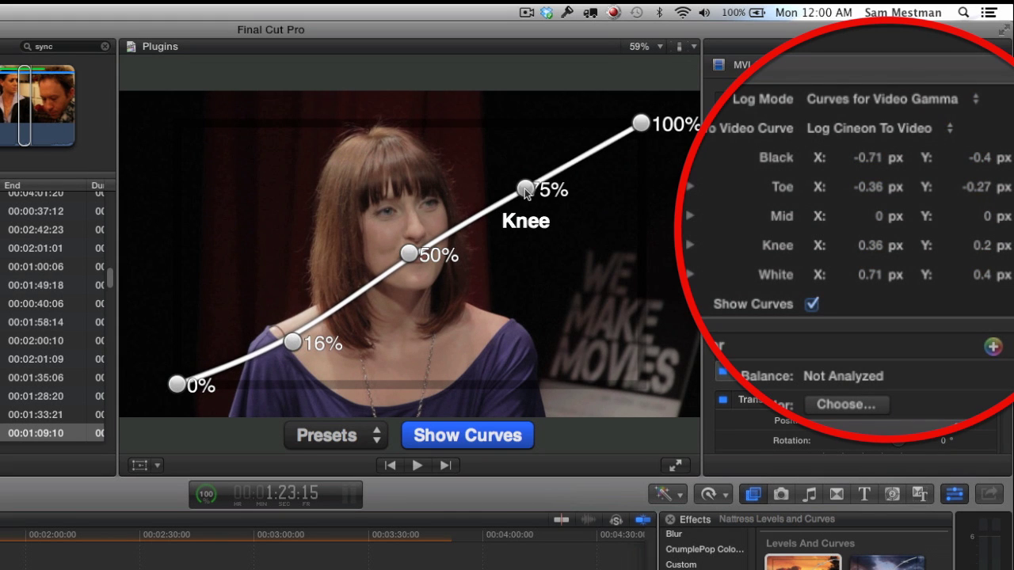
{"action": "left_click_drag", "start_coordinate": [525, 190], "coordinate": [513, 164]}
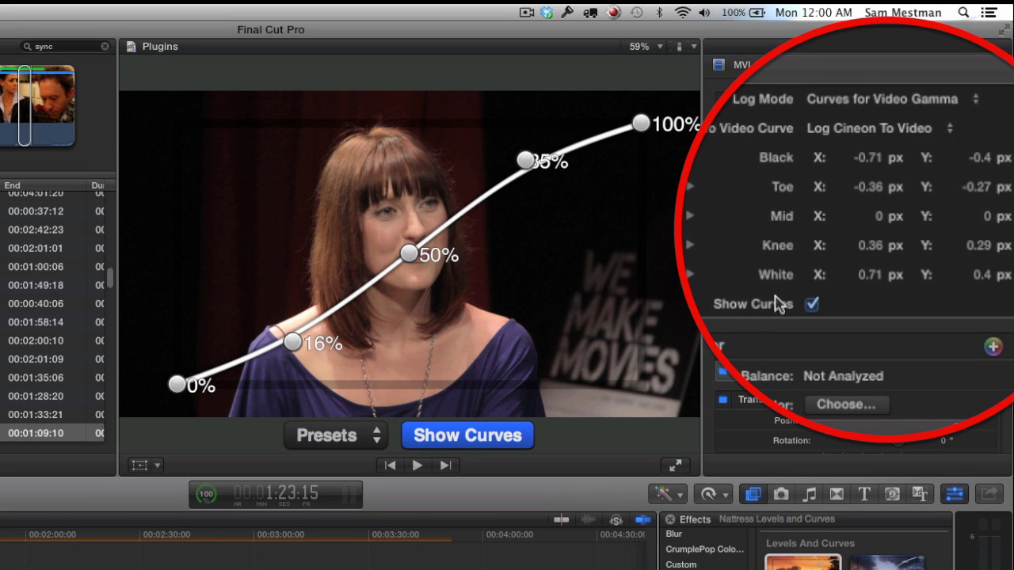
{"action": "left_click", "coordinate": [811, 306]}
{"action": "left_click", "coordinate": [811, 306]}
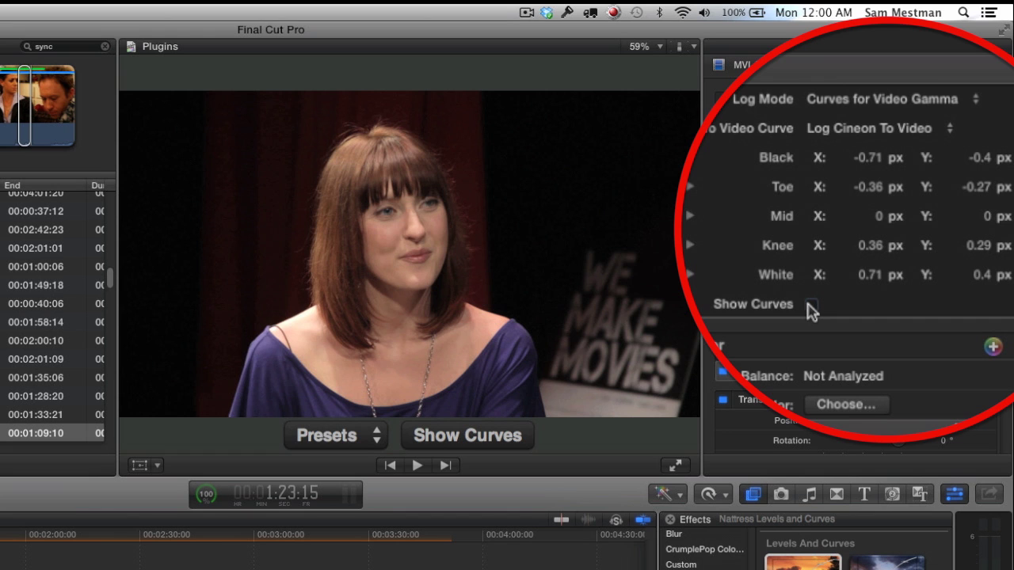
Show the curve overlay, try S-Curve Strong, settle on the S-Curve preset, then hide the overlay again
{"action": "left_click", "coordinate": [811, 306]}
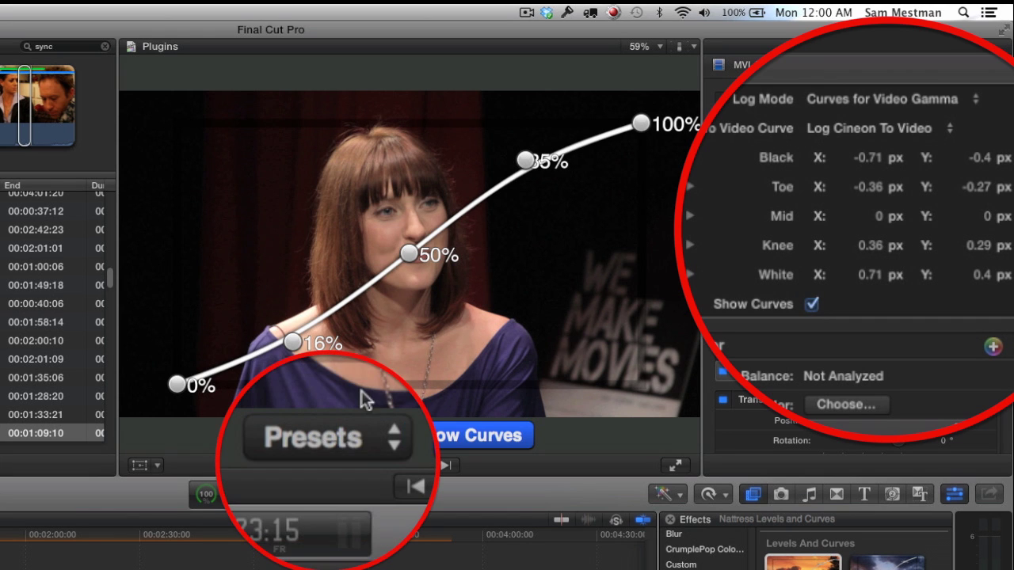
{"action": "left_click", "coordinate": [340, 441]}
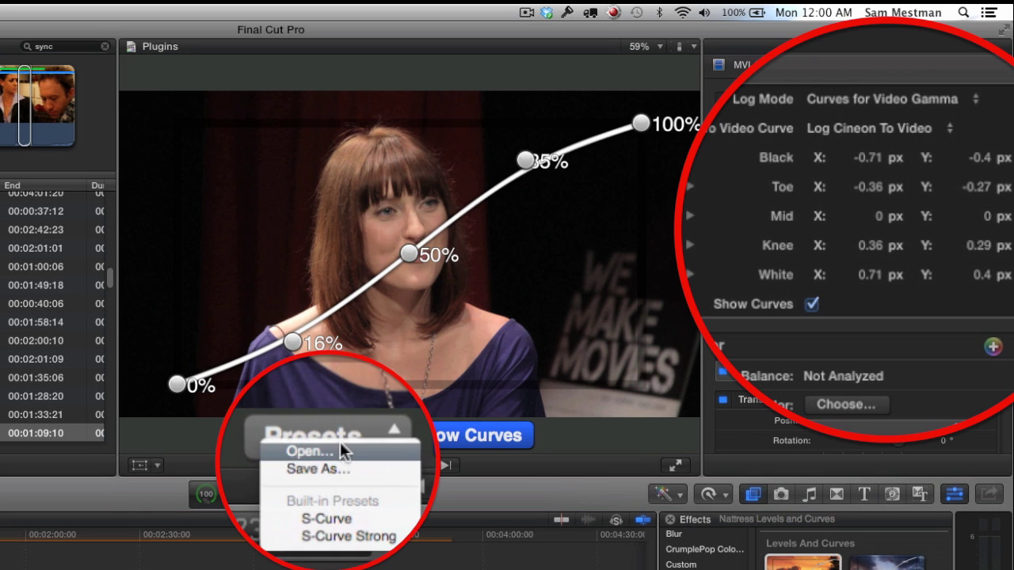
{"action": "left_click", "coordinate": [326, 520]}
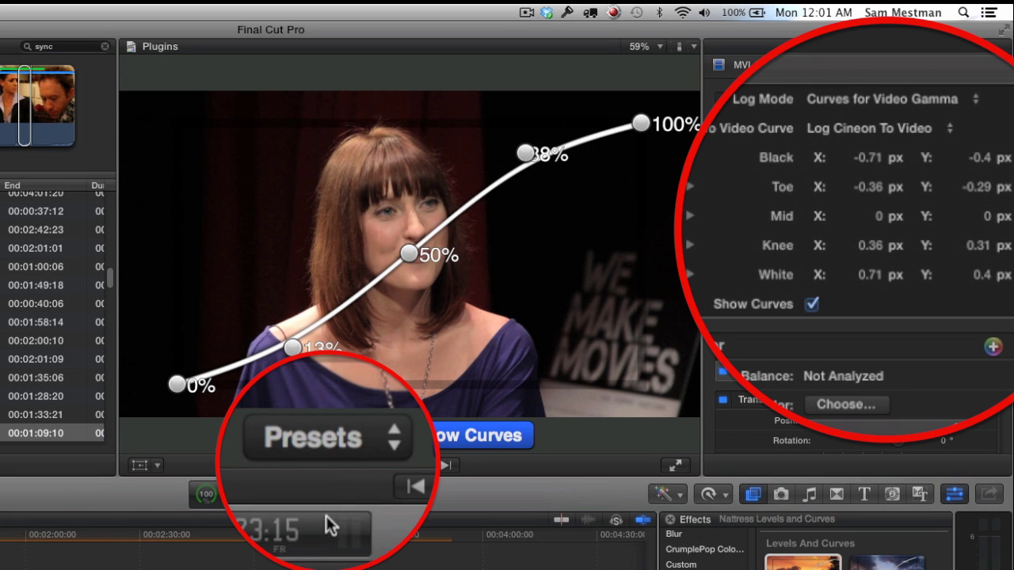
{"action": "left_click", "coordinate": [338, 441]}
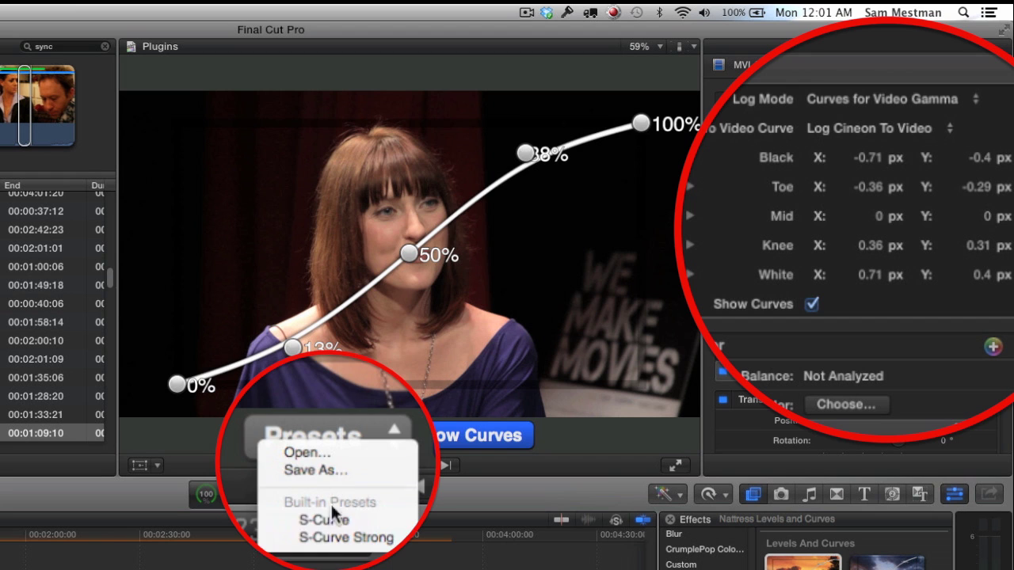
{"action": "left_click", "coordinate": [334, 538]}
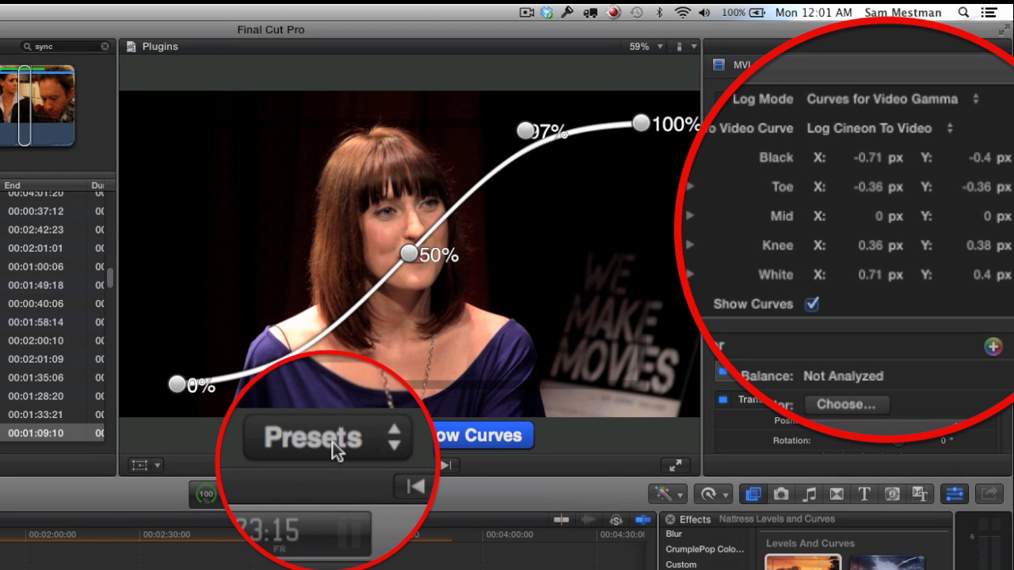
{"action": "left_click", "coordinate": [332, 441]}
{"action": "left_click", "coordinate": [317, 519]}
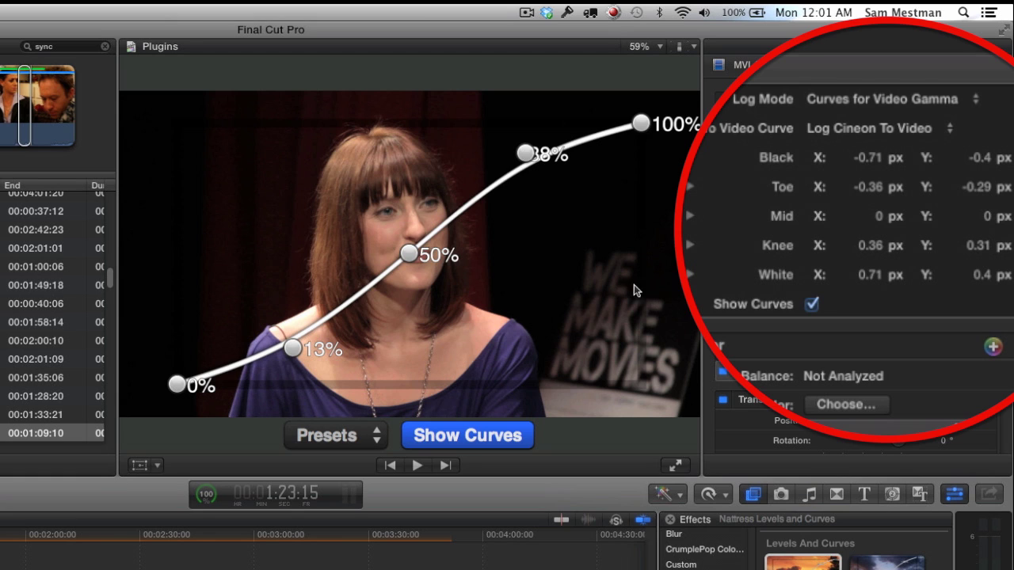
{"action": "left_click", "coordinate": [812, 305]}
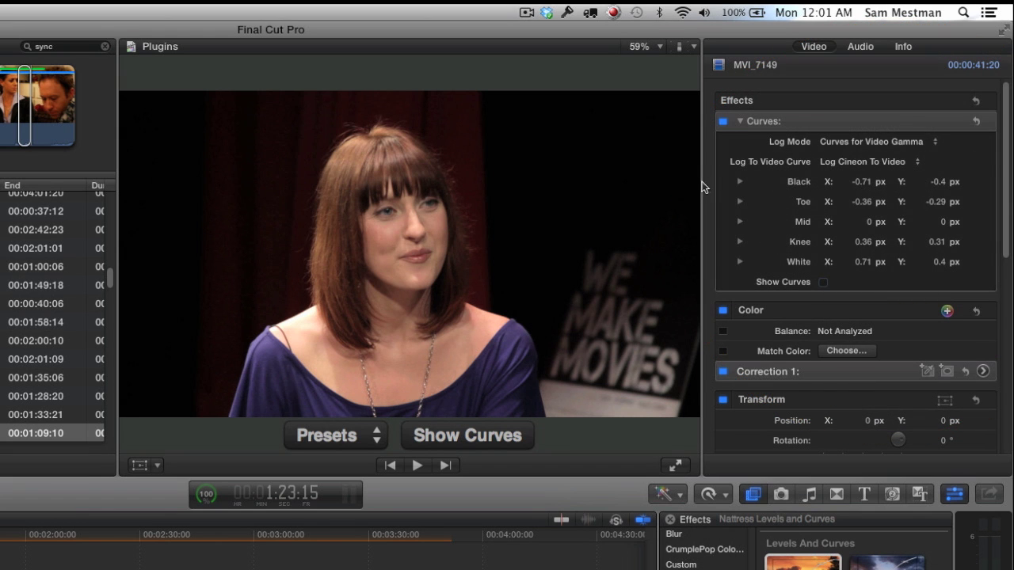
Set Correction 1's Global saturation to 12% on the Color Board and play the clip
{"action": "left_click", "coordinate": [983, 372]}
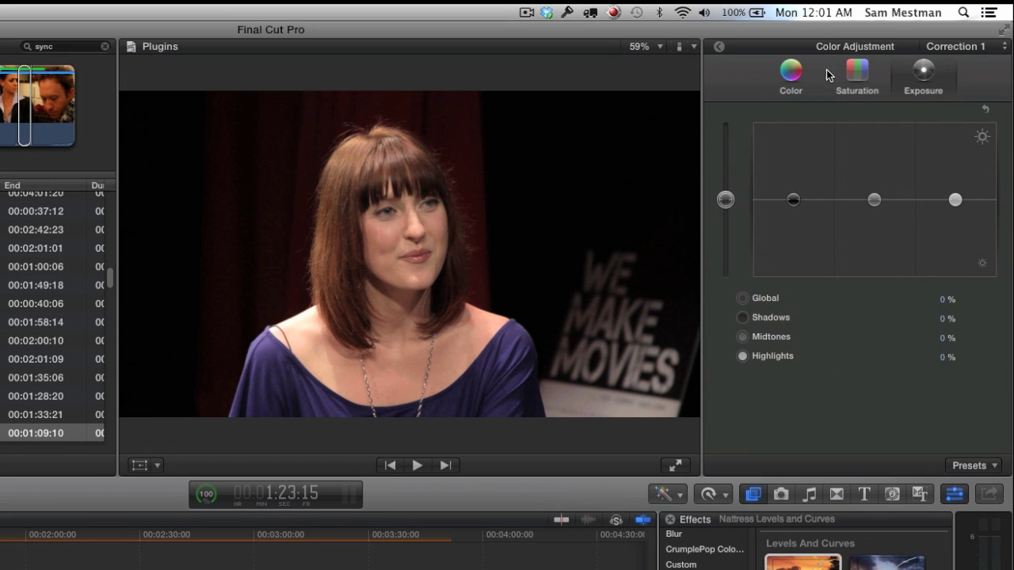
{"action": "left_click", "coordinate": [851, 75]}
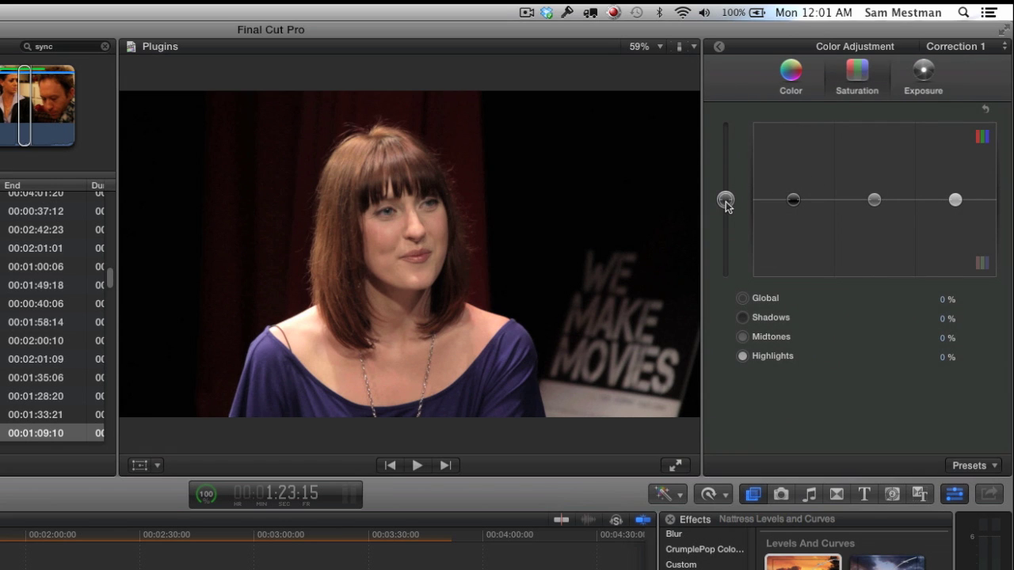
{"action": "left_click_drag", "start_coordinate": [727, 206], "coordinate": [731, 199]}
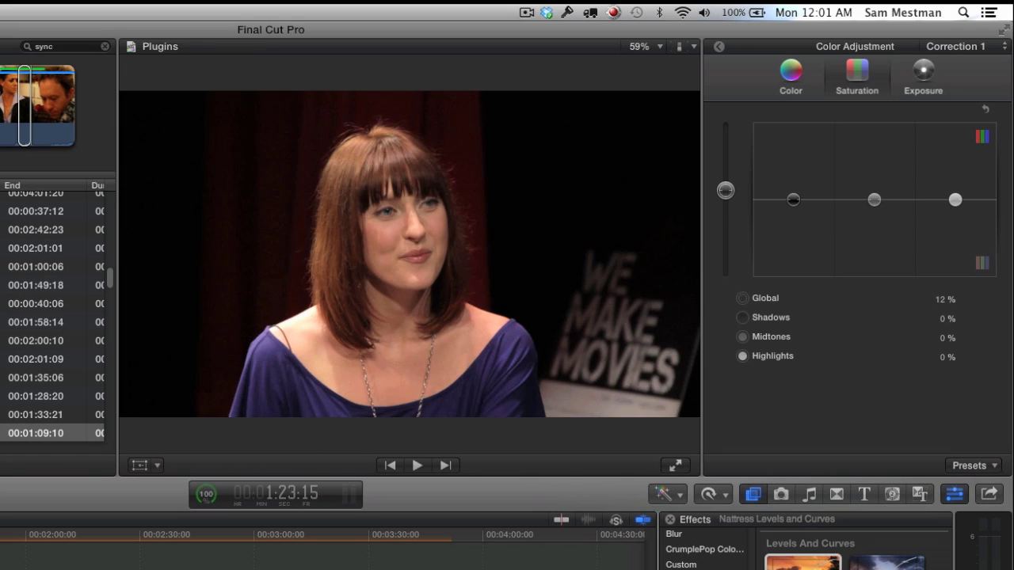
{"action": "key", "text": "space"}
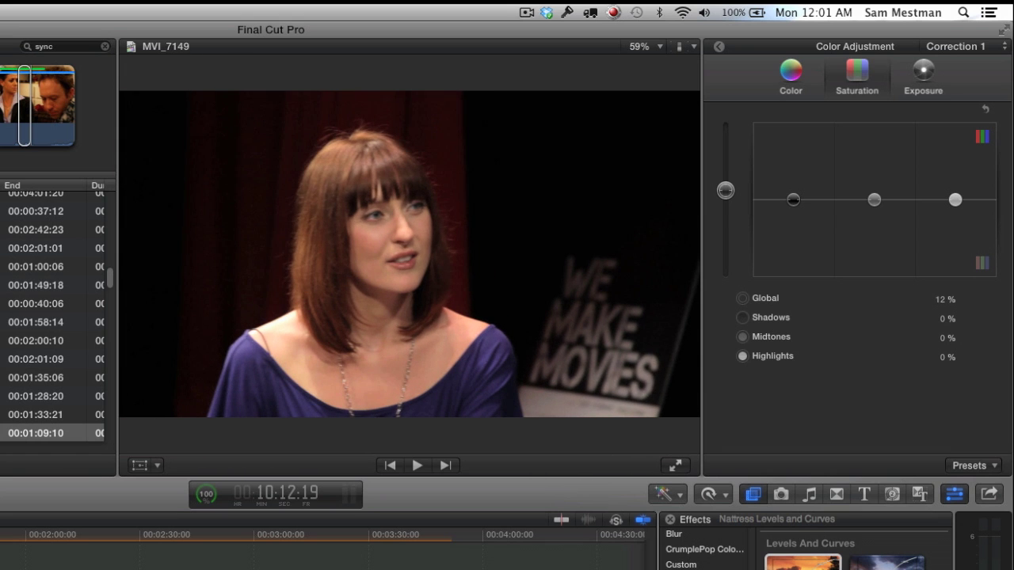
Stop playback, select the other three MVI_7149 clips and paste the Color and Effects (Curves) attributes onto them
{"action": "key", "text": "space"}
{"action": "key", "text": "super+shift+a"}
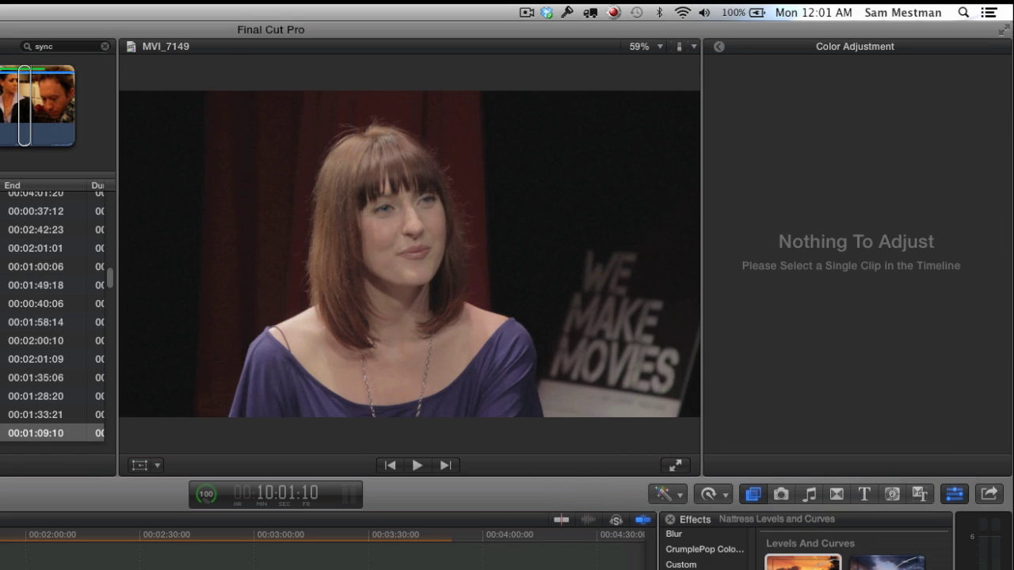
{"action": "key", "text": "super+shift+v"}
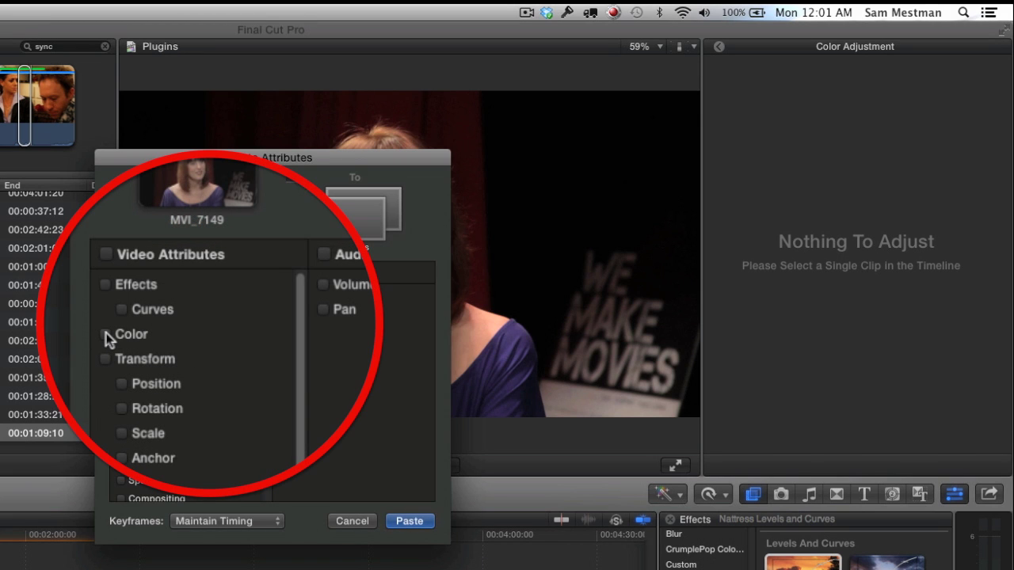
{"action": "left_click", "coordinate": [106, 333]}
{"action": "left_click", "coordinate": [107, 287]}
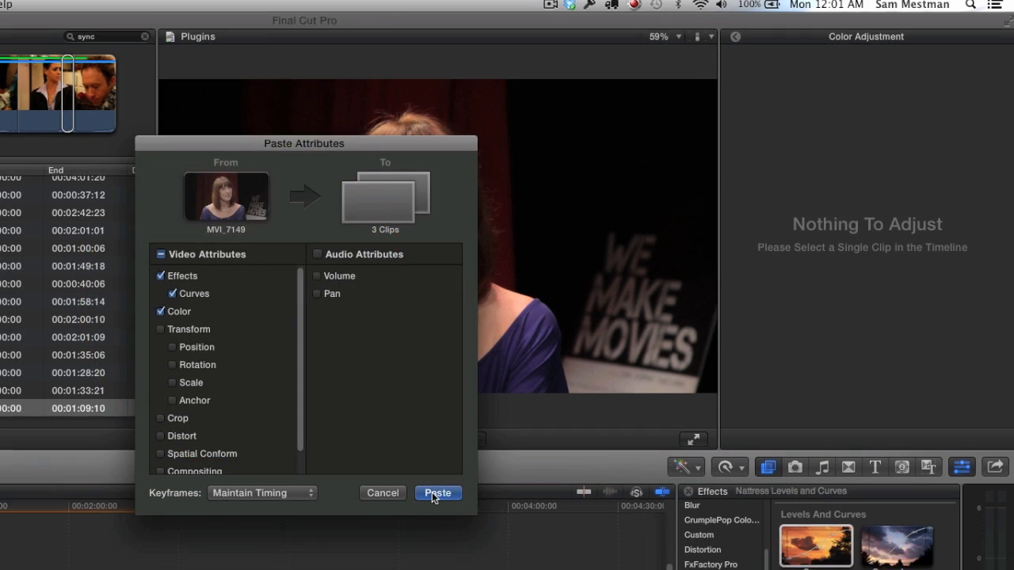
{"action": "left_click", "coordinate": [408, 520]}
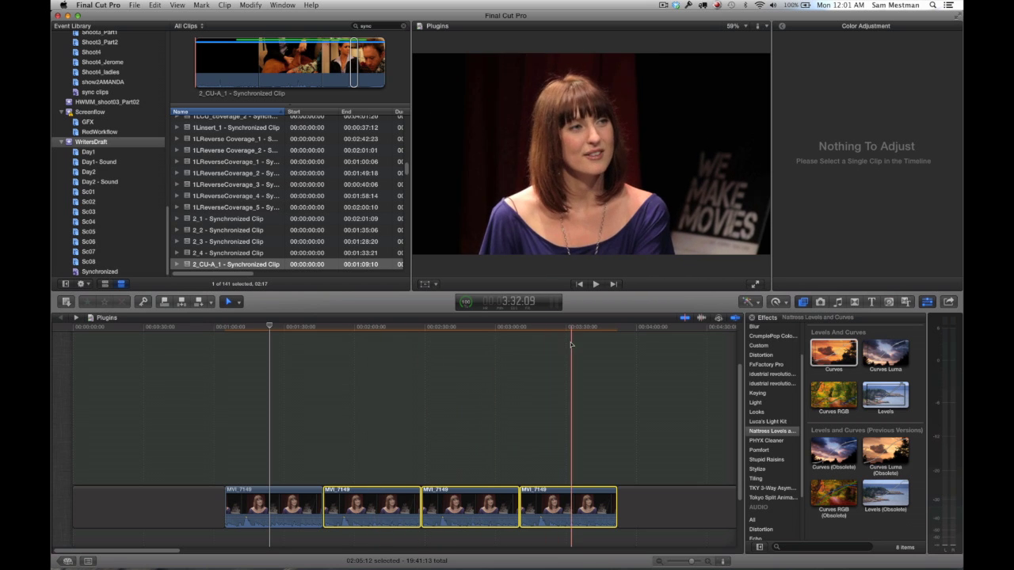
Select the first MVI_7149 clip and return from the Color Board to its effects list in the Video Inspector
{"action": "left_click", "coordinate": [291, 363]}
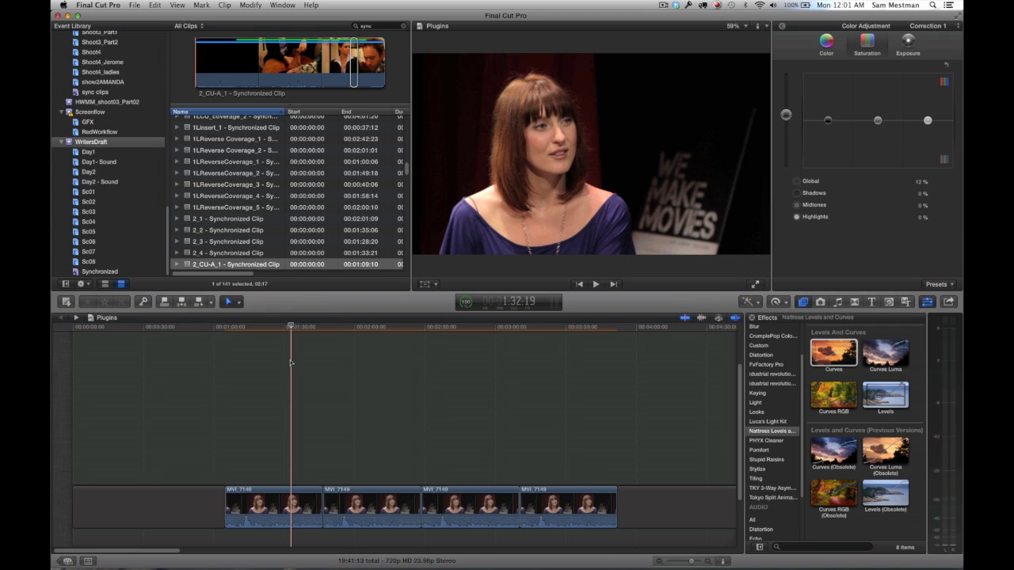
{"action": "key", "text": "c"}
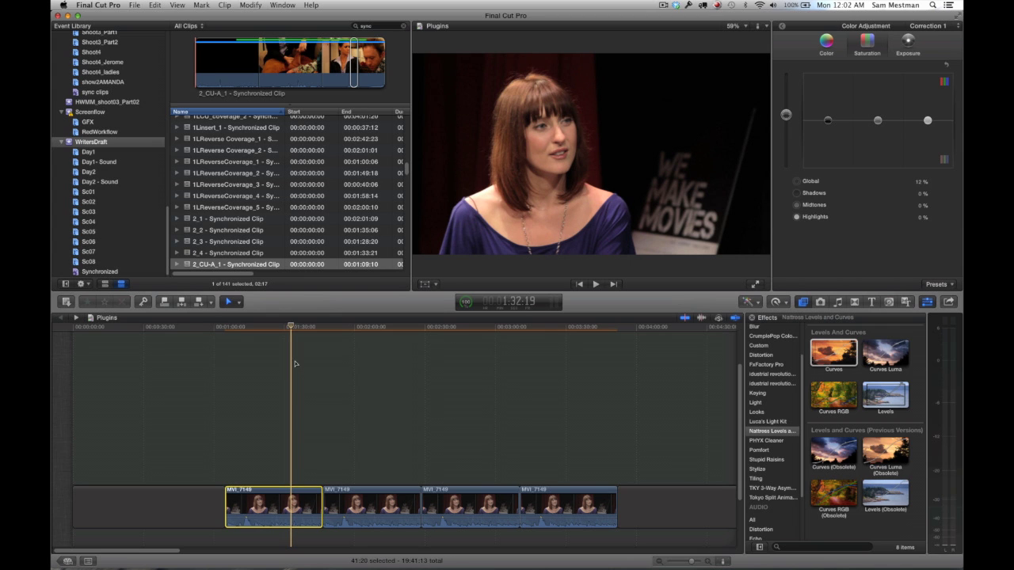
{"action": "left_click", "coordinate": [783, 28]}
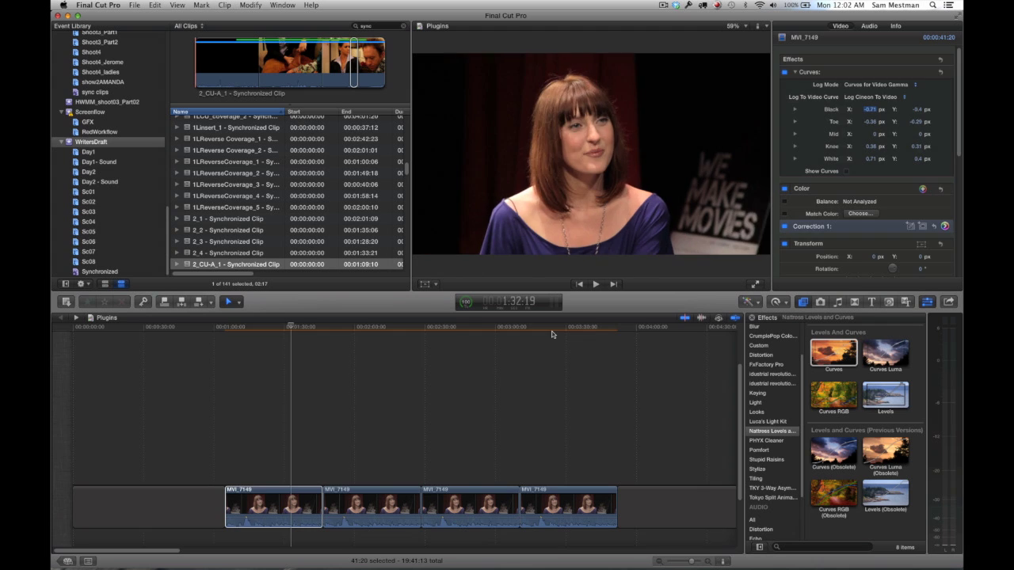
{"action": "left_click", "coordinate": [290, 328]}
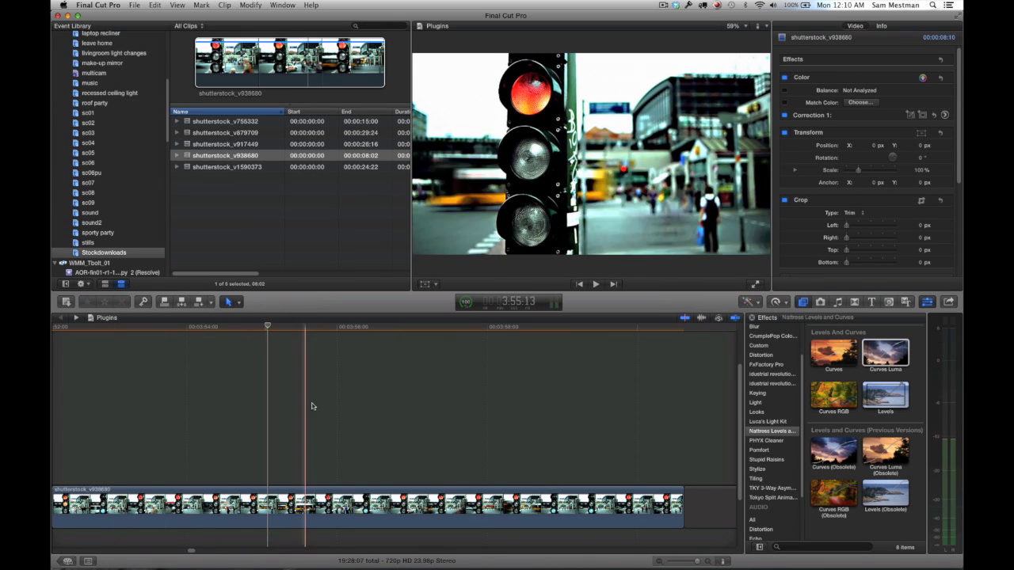
{"action": "left_click", "coordinate": [370, 405]}
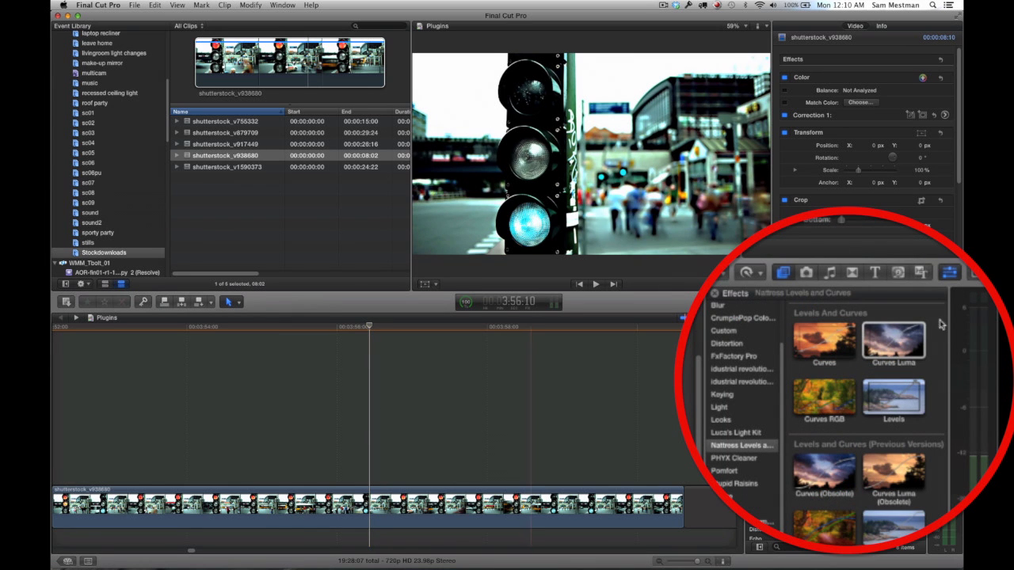
{"action": "left_click_drag", "start_coordinate": [902, 345], "coordinate": [438, 513]}
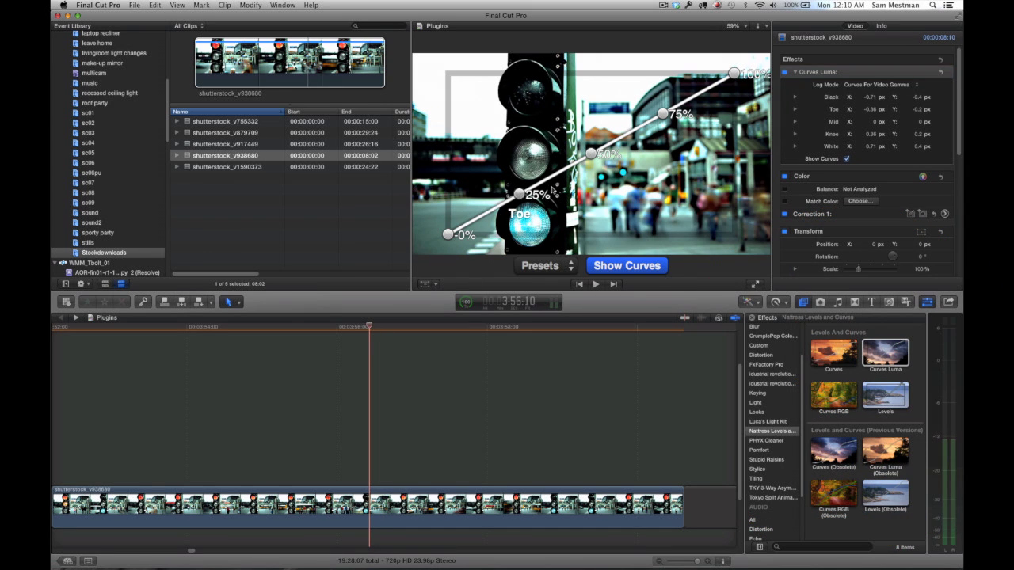
{"action": "left_click_drag", "start_coordinate": [518, 195], "coordinate": [499, 187]}
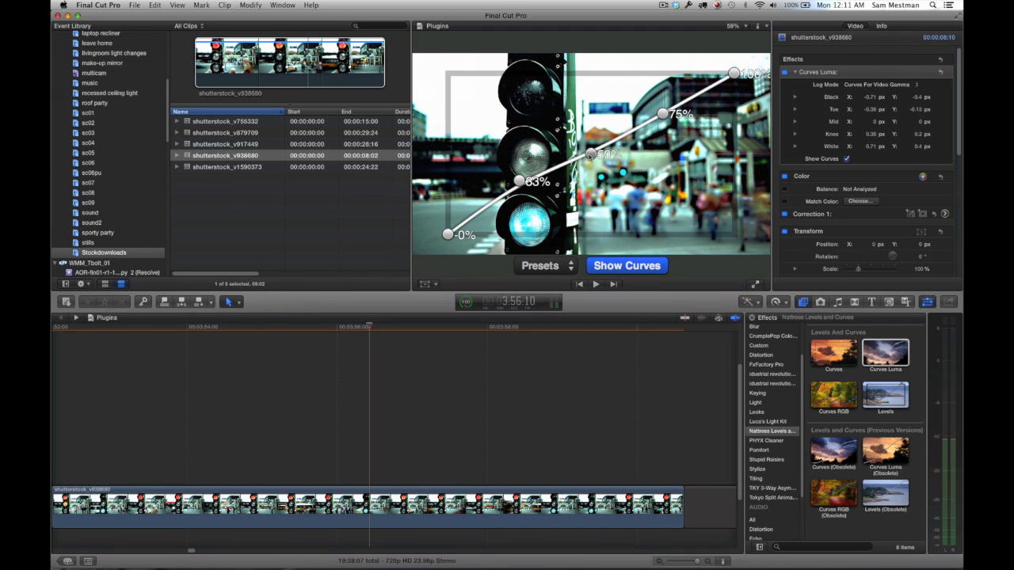
{"action": "left_click_drag", "start_coordinate": [591, 154], "coordinate": [592, 129]}
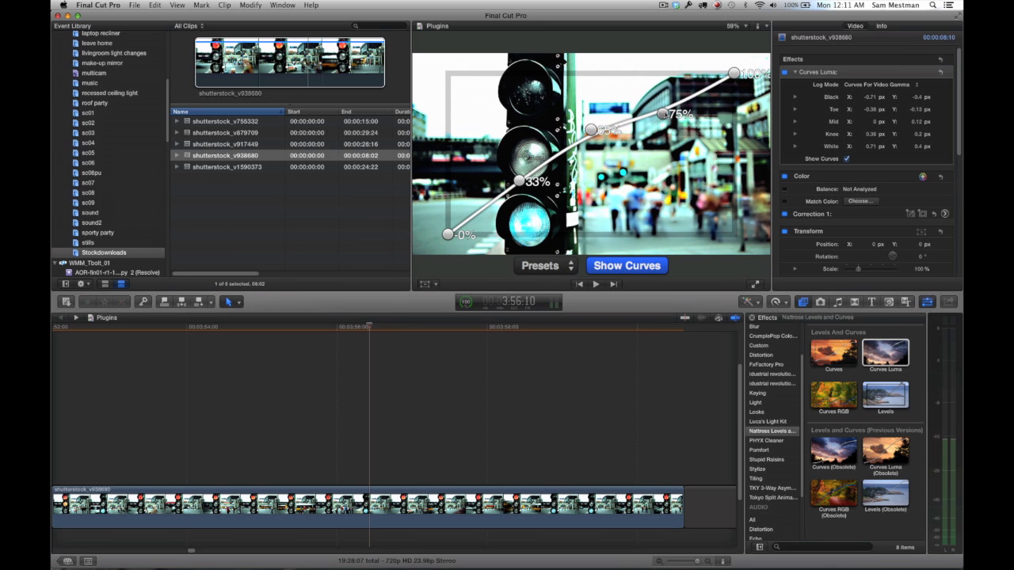
{"action": "mouse_move", "coordinate": [663, 113]}
{"action": "left_mouse_down"}
{"action": "mouse_move", "coordinate": [662, 88]}
{"action": "mouse_move", "coordinate": [662, 102]}
{"action": "left_mouse_up"}
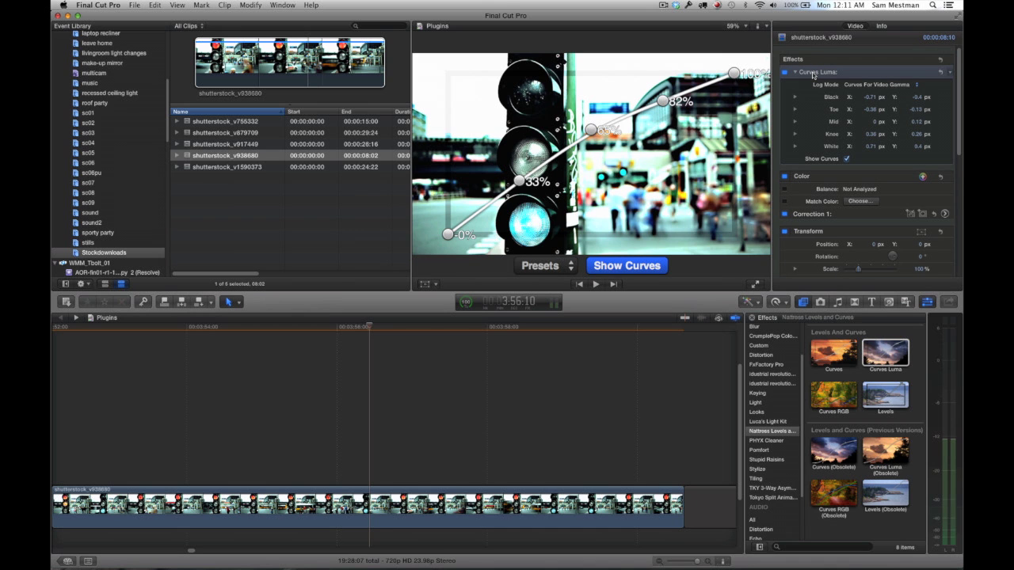
{"action": "key", "text": "Delete"}
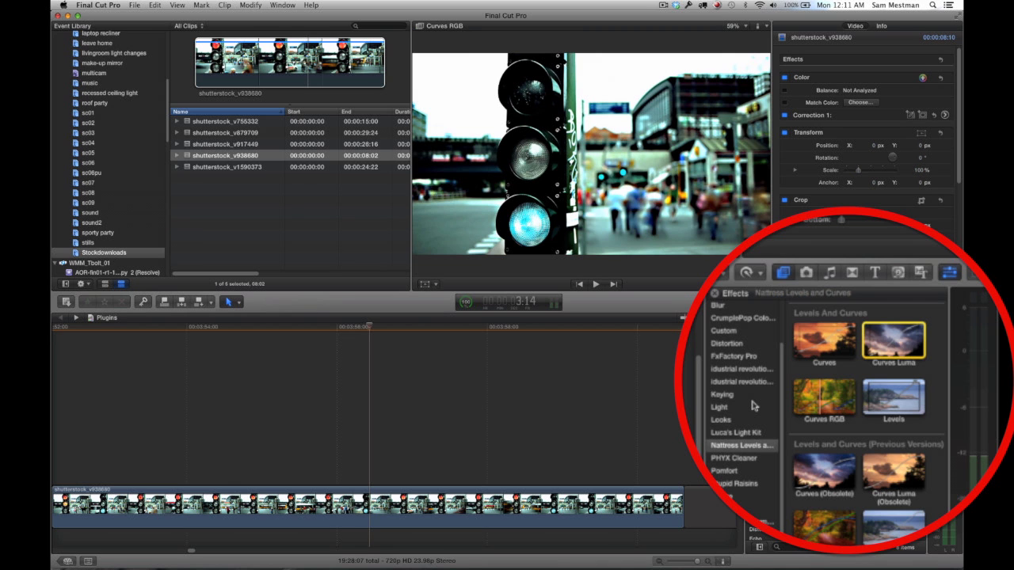
Apply Curves RGB to the traffic-light clip and pull the green curve's toe, midpoint and knee down
{"action": "left_click_drag", "start_coordinate": [824, 396], "coordinate": [424, 513]}
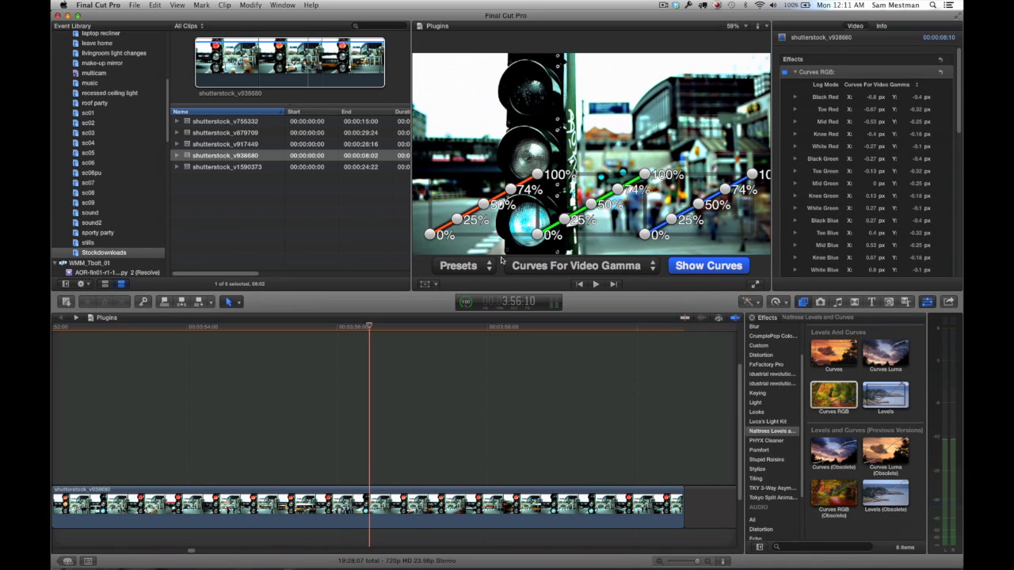
{"action": "left_click_drag", "start_coordinate": [563, 219], "coordinate": [564, 221]}
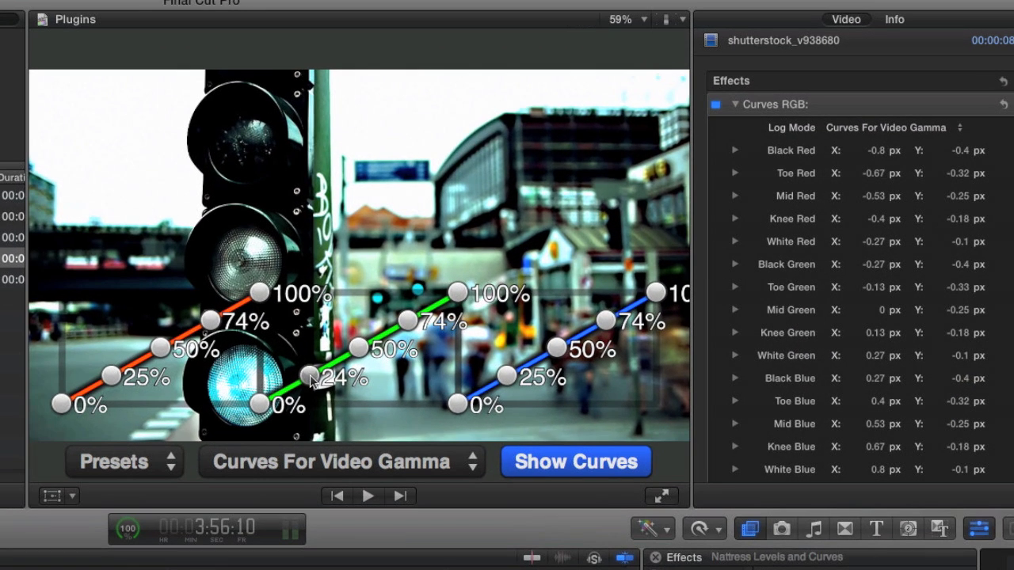
{"action": "left_click_drag", "start_coordinate": [311, 381], "coordinate": [317, 410]}
{"action": "left_click_drag", "start_coordinate": [360, 352], "coordinate": [365, 377]}
{"action": "mouse_move", "coordinate": [409, 321]}
{"action": "left_mouse_down"}
{"action": "mouse_move", "coordinate": [409, 349]}
{"action": "mouse_move", "coordinate": [405, 317]}
{"action": "left_mouse_up"}
{"action": "left_click_drag", "start_coordinate": [210, 320], "coordinate": [208, 305]}
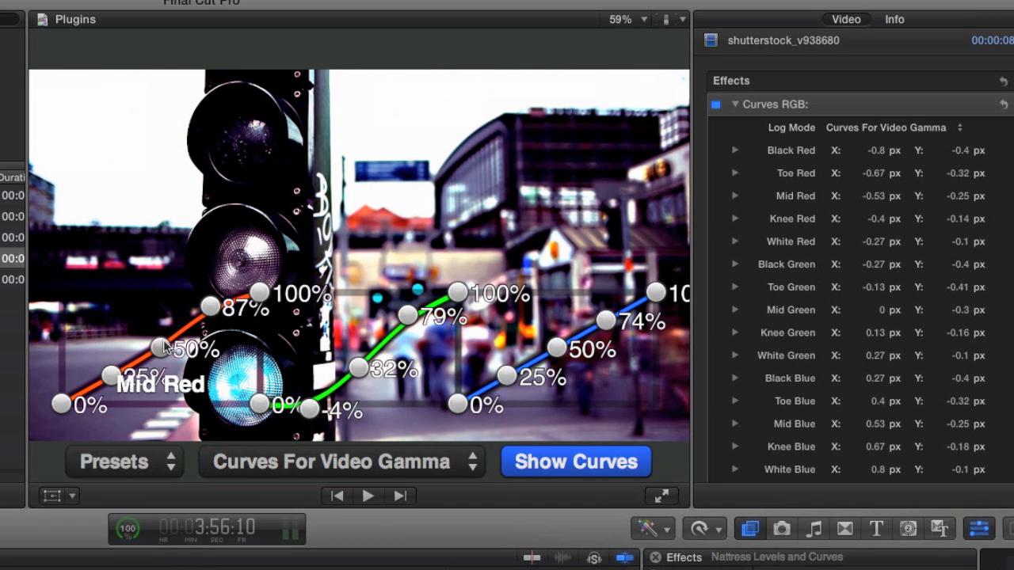
Adjust the red curve (midpoint at 51%) and lift blue toe to 39%, midpoint 60%, knee 92%
{"action": "left_click_drag", "start_coordinate": [164, 346], "coordinate": [160, 336]}
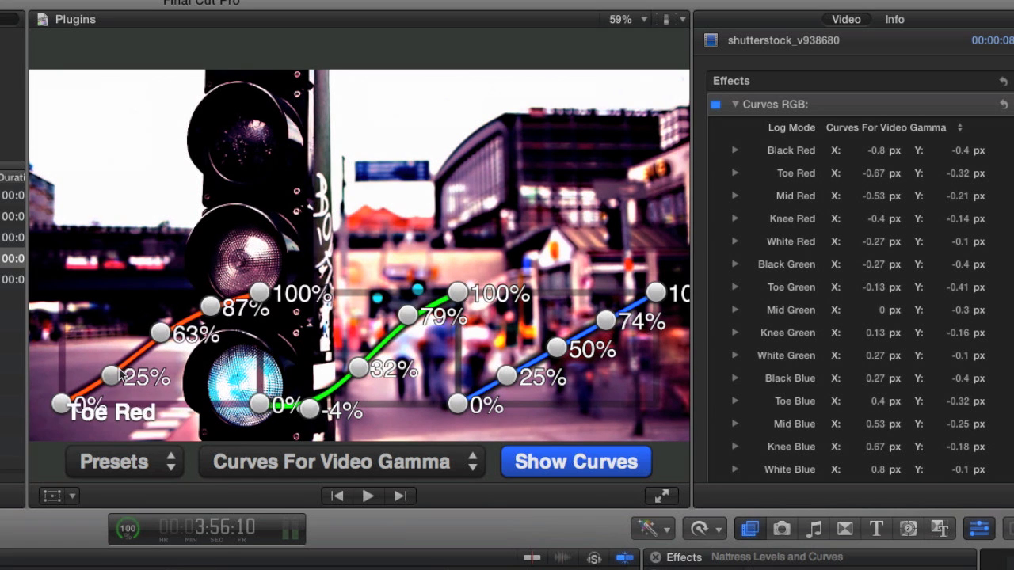
{"action": "mouse_move", "coordinate": [120, 375]}
{"action": "left_mouse_down"}
{"action": "mouse_move", "coordinate": [115, 356]}
{"action": "mouse_move", "coordinate": [115, 375]}
{"action": "mouse_move", "coordinate": [126, 377]}
{"action": "left_mouse_up"}
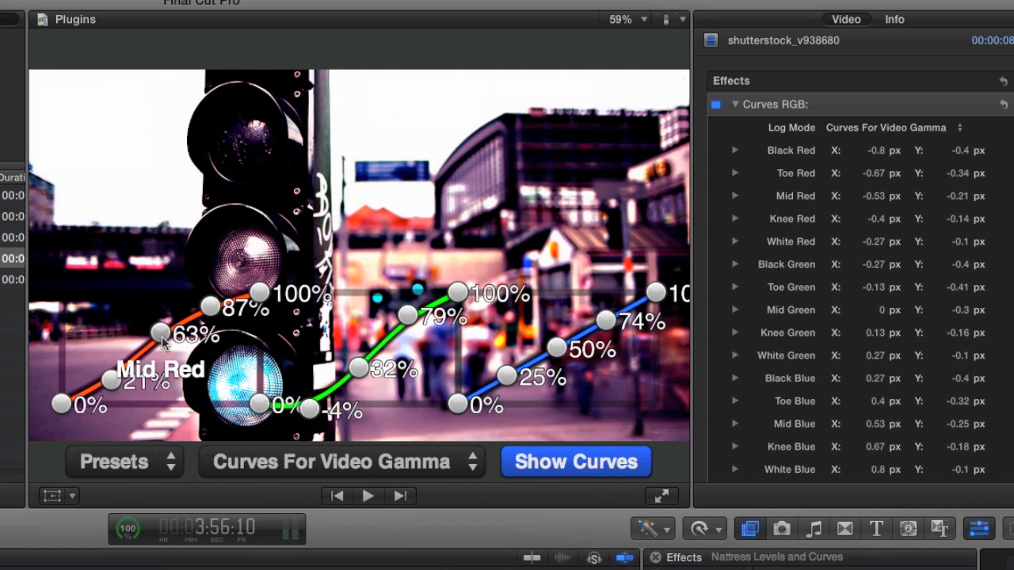
{"action": "left_click_drag", "start_coordinate": [162, 336], "coordinate": [163, 348]}
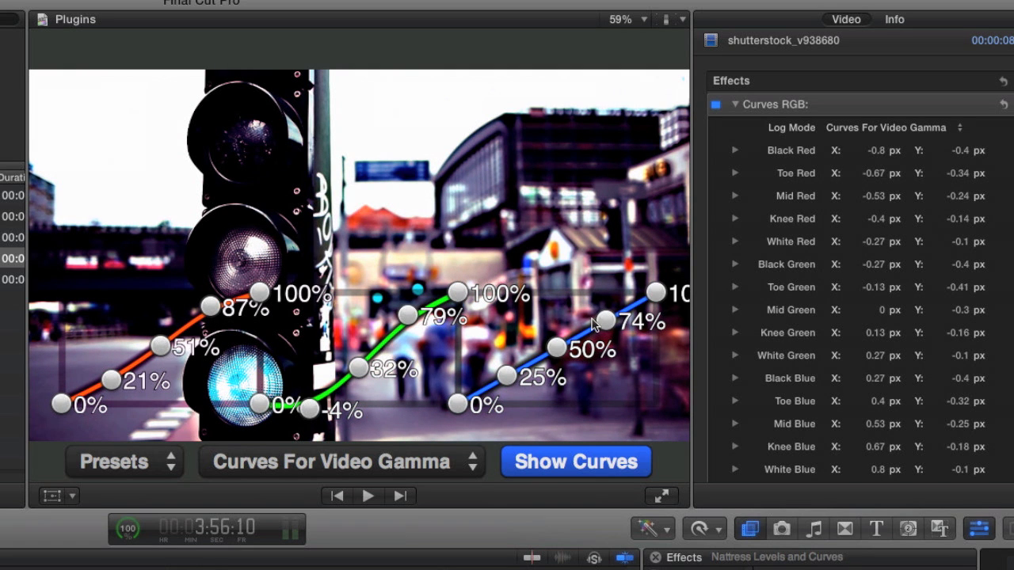
{"action": "left_click_drag", "start_coordinate": [606, 320], "coordinate": [605, 301]}
{"action": "left_click_drag", "start_coordinate": [557, 343], "coordinate": [557, 336]}
{"action": "left_click_drag", "start_coordinate": [506, 375], "coordinate": [504, 361]}
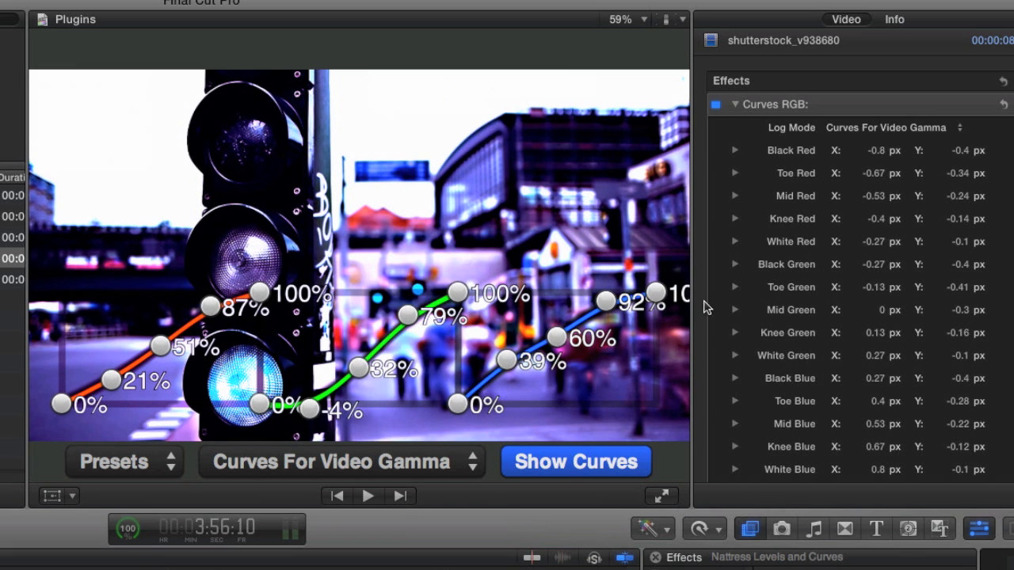
{"action": "scroll", "coordinate": [717, 332], "scroll_direction": "down", "scroll_amount": 5}
{"action": "scroll", "coordinate": [717, 332], "scroll_direction": "down", "scroll_amount": 2}
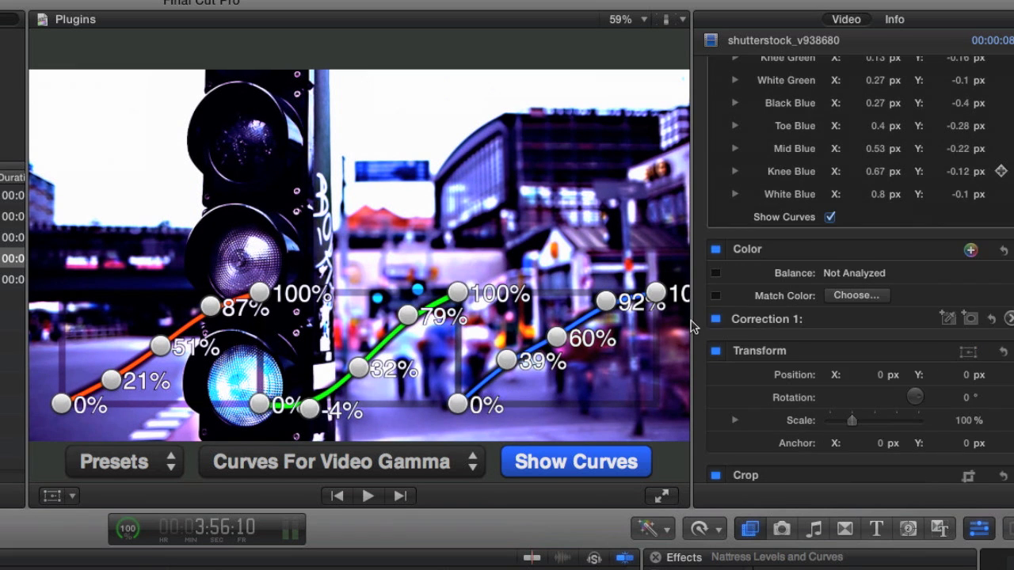
Turn off Show Curves, toggle Curves RGB off and on to compare, and keep Log Mode at Curves For Video Gamma
{"action": "left_click", "coordinate": [830, 218]}
{"action": "scroll", "coordinate": [724, 208], "scroll_direction": "up", "scroll_amount": 6}
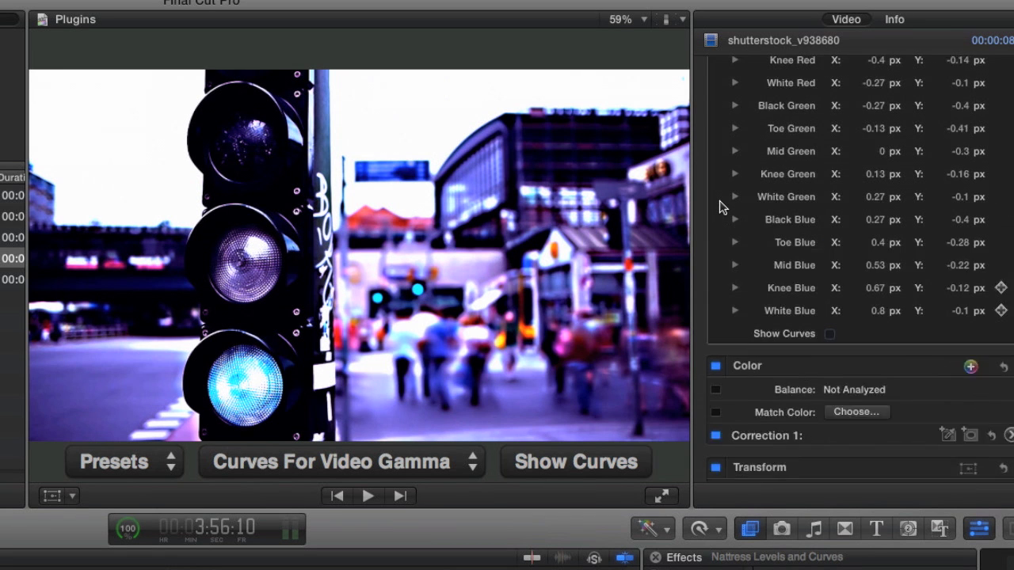
{"action": "left_click", "coordinate": [715, 104]}
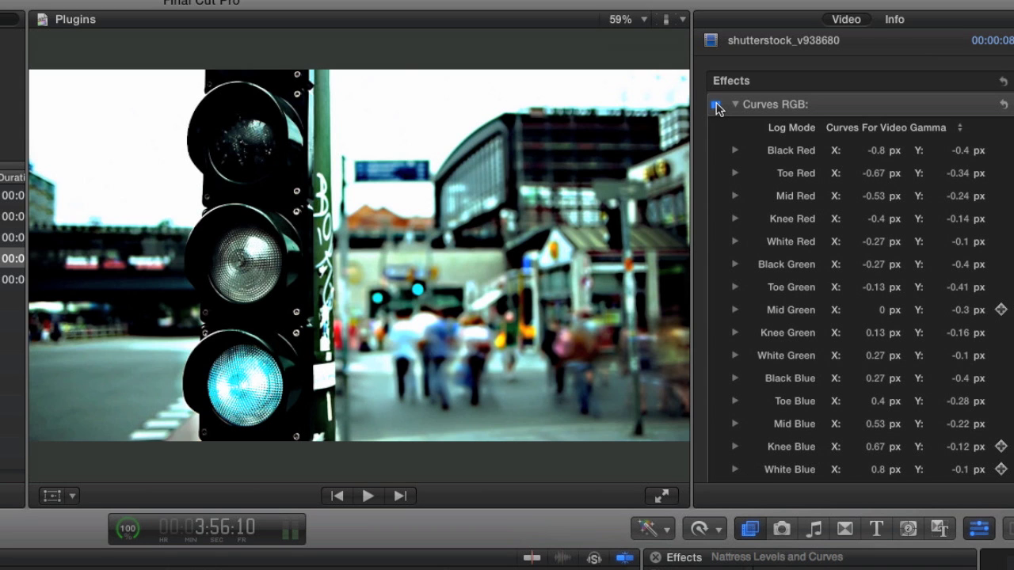
{"action": "left_click", "coordinate": [715, 105]}
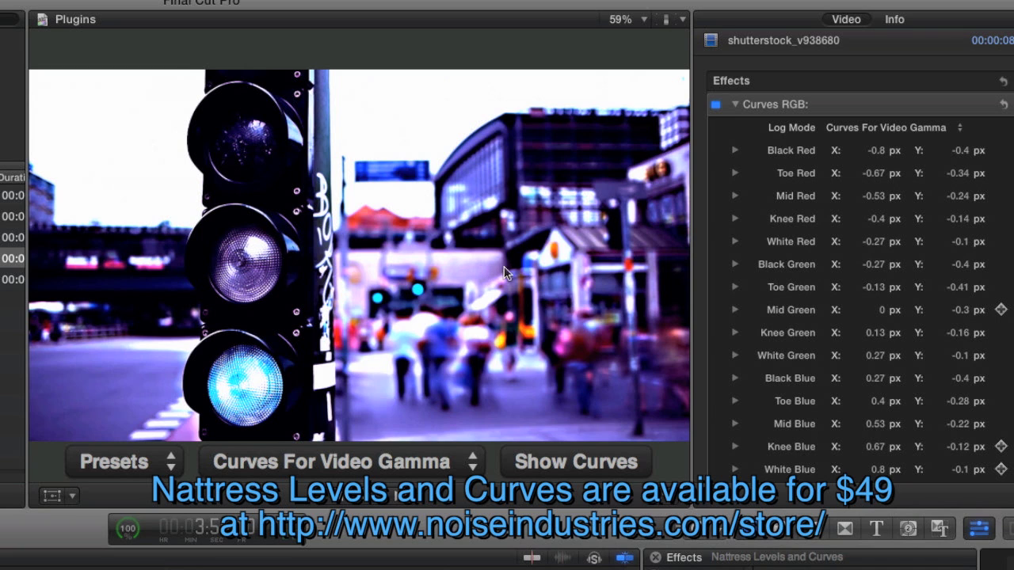
{"action": "left_click", "coordinate": [305, 461]}
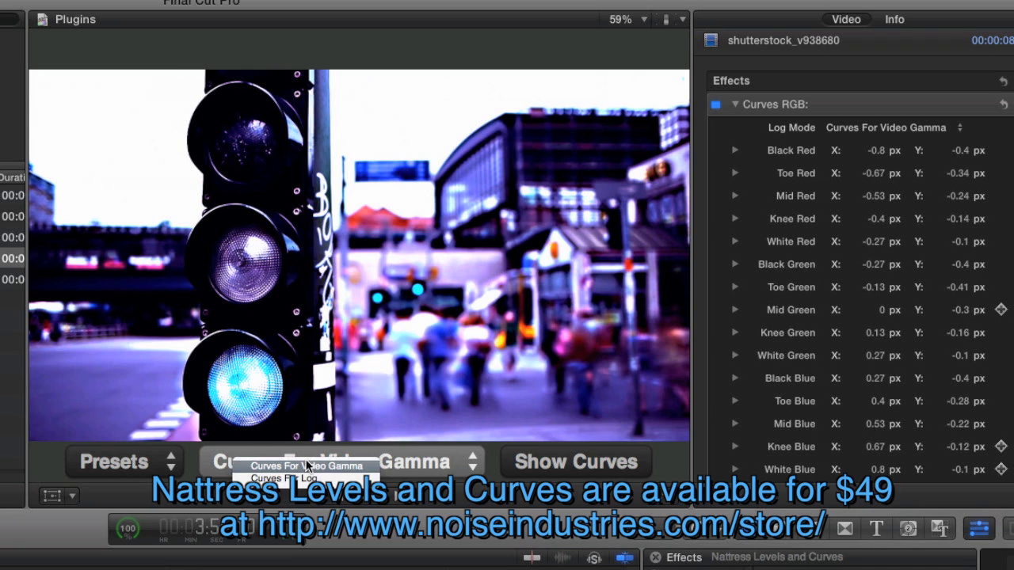
{"action": "left_click", "coordinate": [306, 466]}
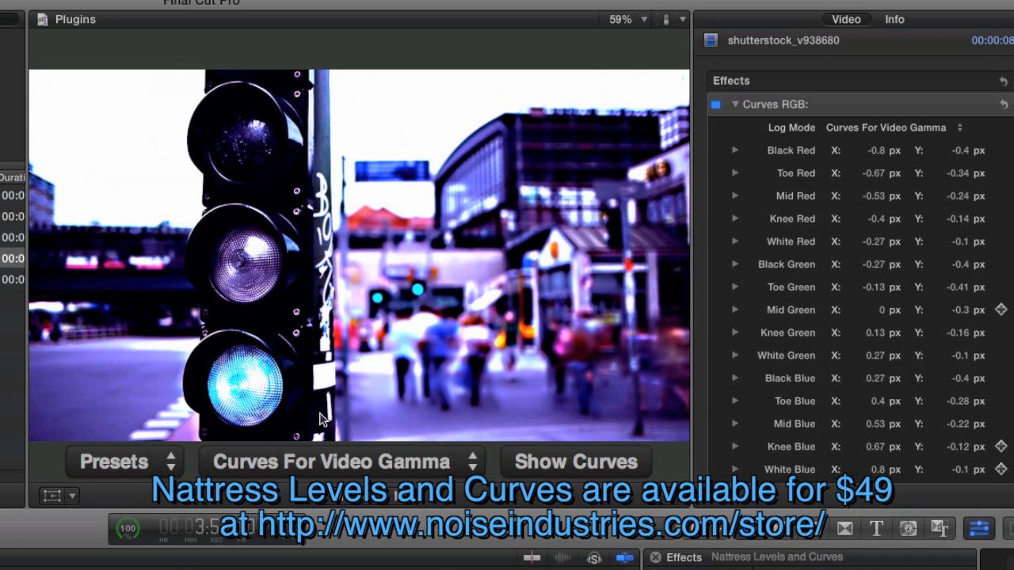